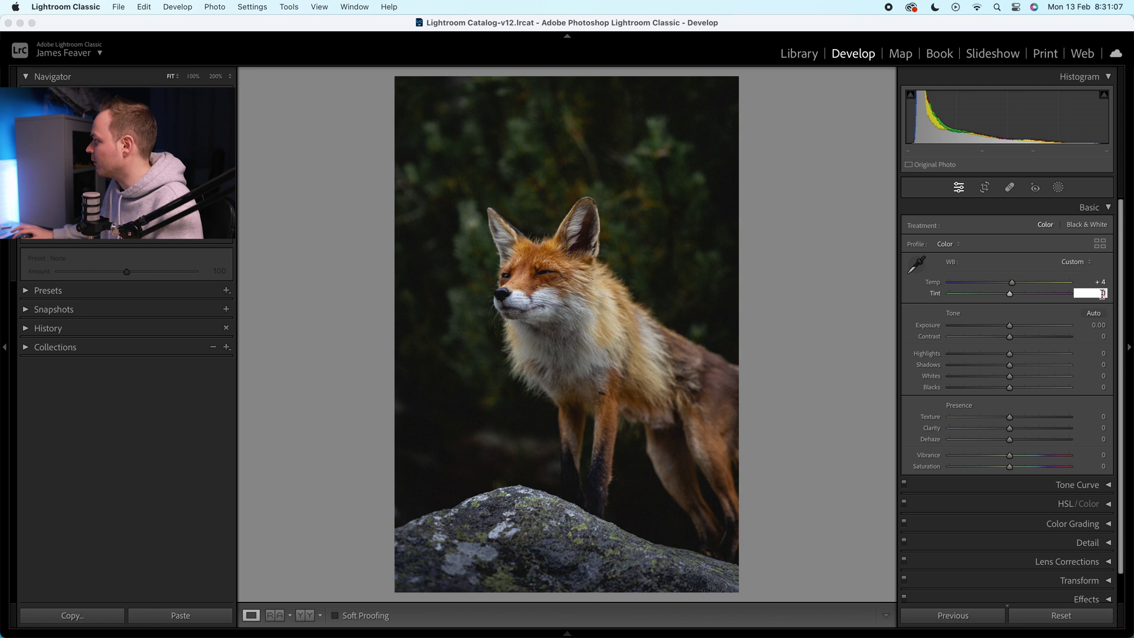
# Confirm Tint +1 to complete a custom white balance of Temp +4, Tint +1.
pyautogui.press('Return')
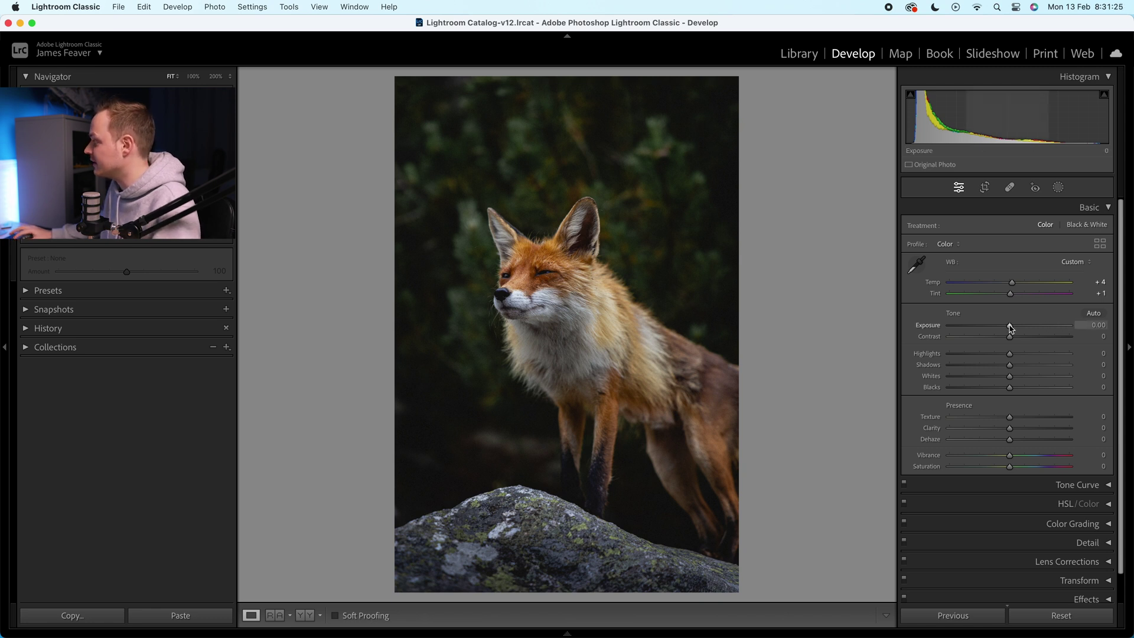
# Set the exposure to +1.00.
pyautogui.moveTo(1011, 329); pyautogui.dragTo(1015, 327)
pyautogui.click(1092, 324)
pyautogui.write('1')
pyautogui.press('Return')
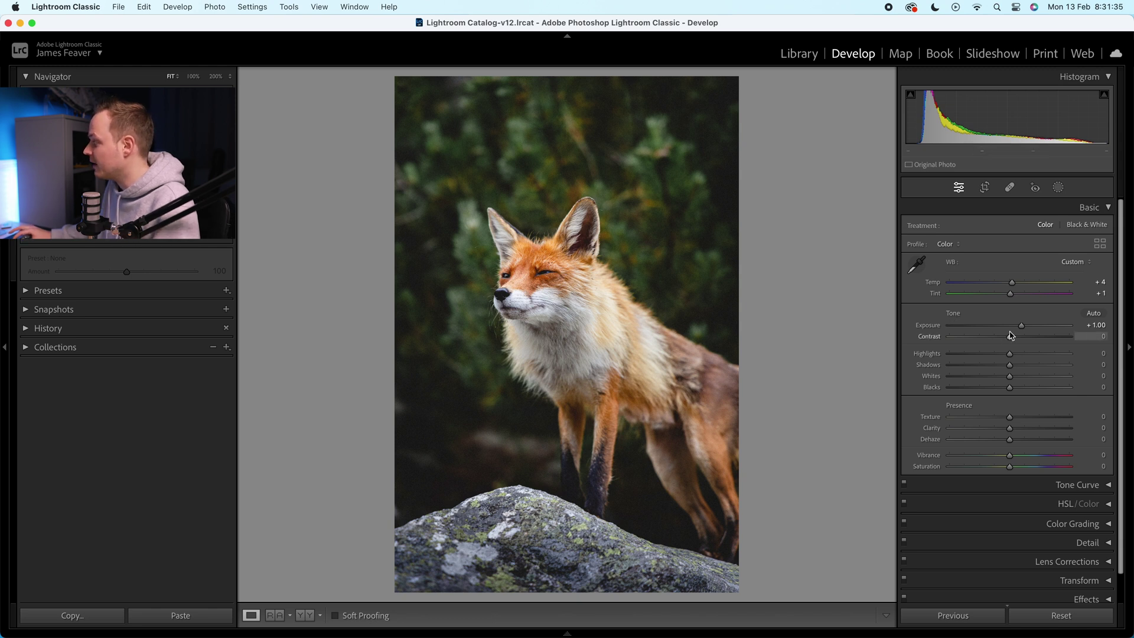
# Raise the contrast to +50.
pyautogui.moveTo(1011, 336); pyautogui.dragTo(1024, 339)
pyautogui.click(1079, 338)
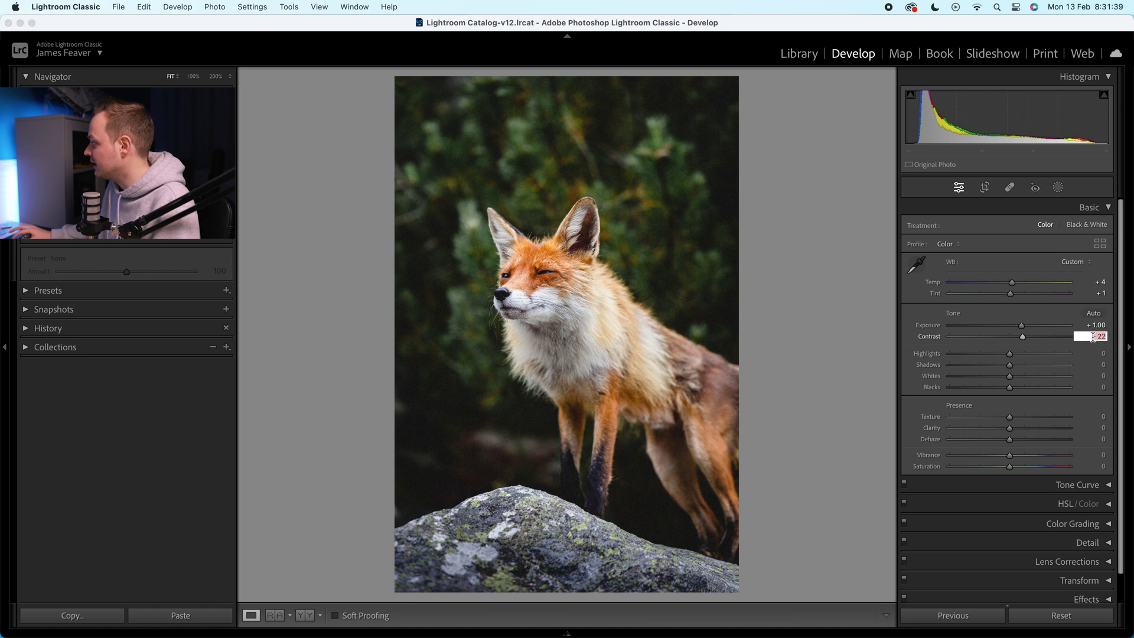
pyautogui.write('5')
pyautogui.press('Return')
pyautogui.click(1090, 336)
pyautogui.write('50')
pyautogui.press('Return')
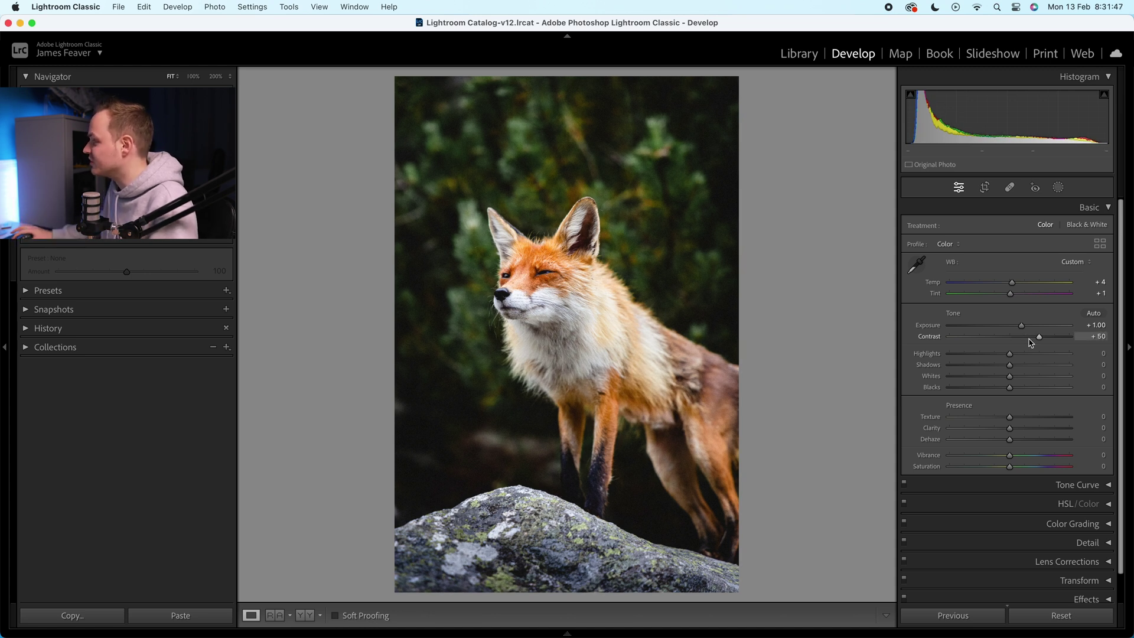
# Pull highlights down to -70 and shadows to -20.
pyautogui.moveTo(1008, 354); pyautogui.dragTo(980, 354)
pyautogui.click(1099, 354)
pyautogui.press('BackSpace')
pyautogui.write('-70')
pyautogui.press('Return')
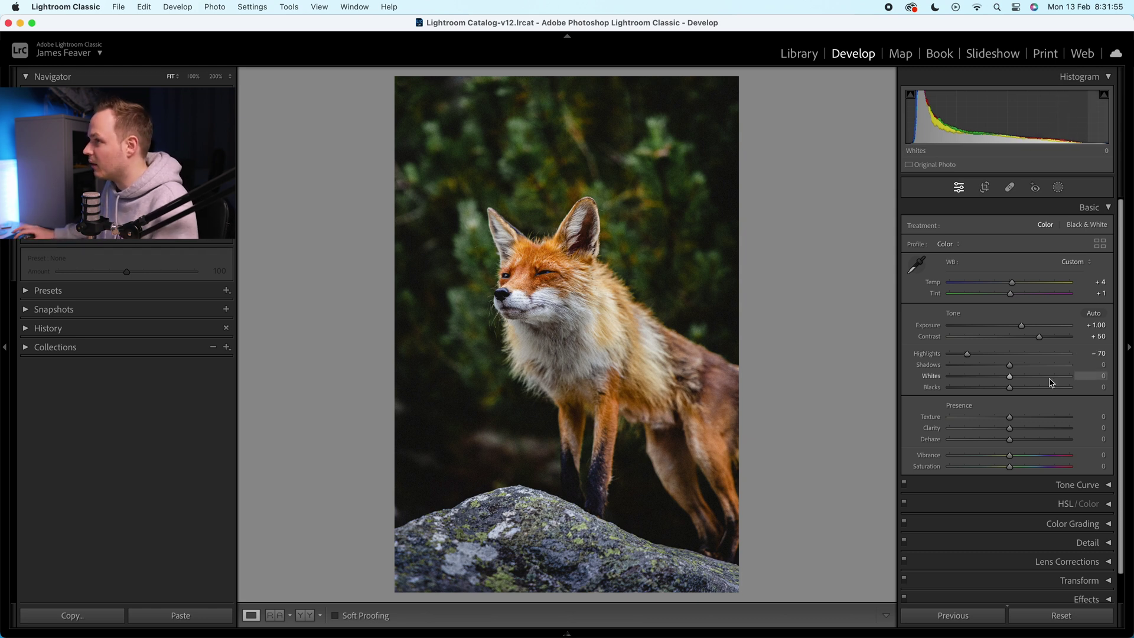
pyautogui.moveTo(1010, 366); pyautogui.dragTo(1005, 369)
pyautogui.click(1092, 365)
pyautogui.write('-20')
pyautogui.press('Return')
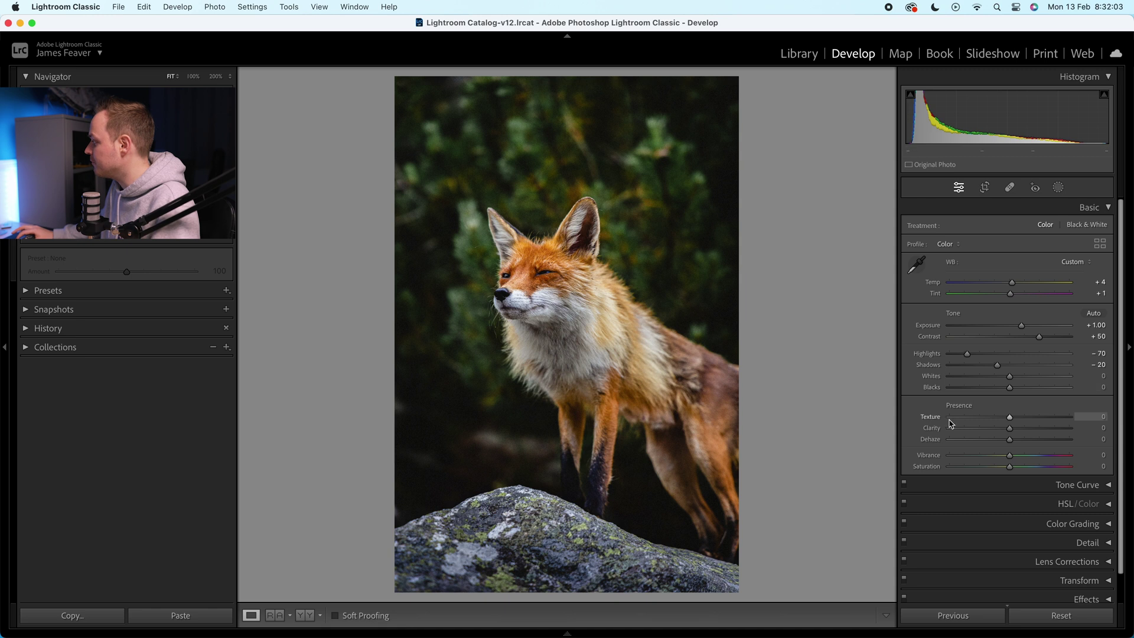
# Set Texture to +10, Clarity to +5 and Dehaze to +5.
pyautogui.click(1086, 415)
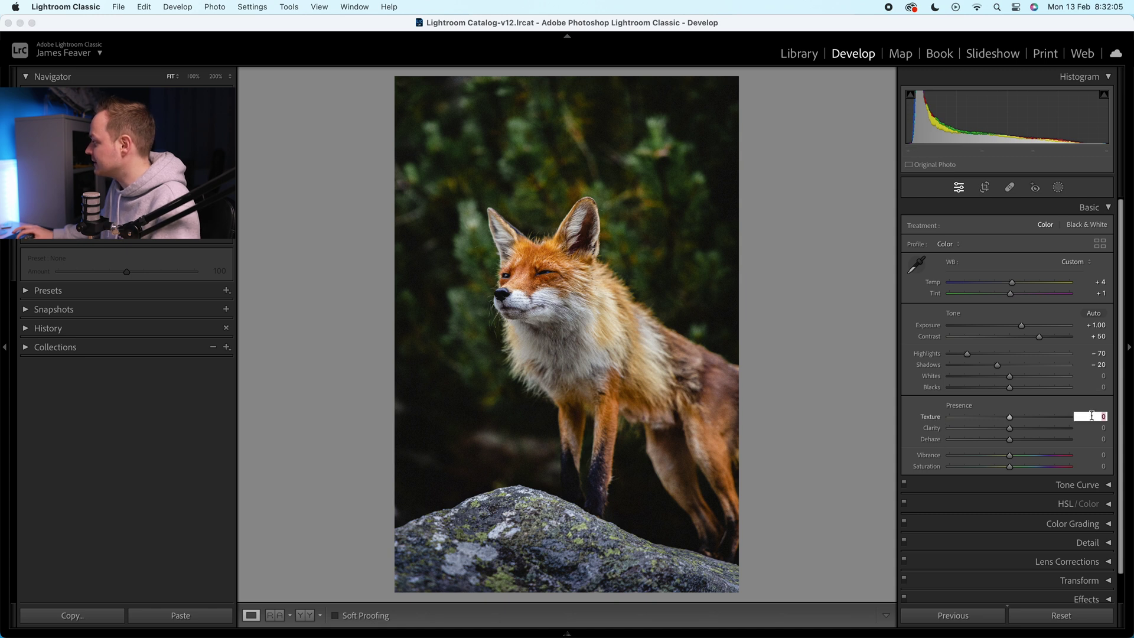
pyautogui.write('10')
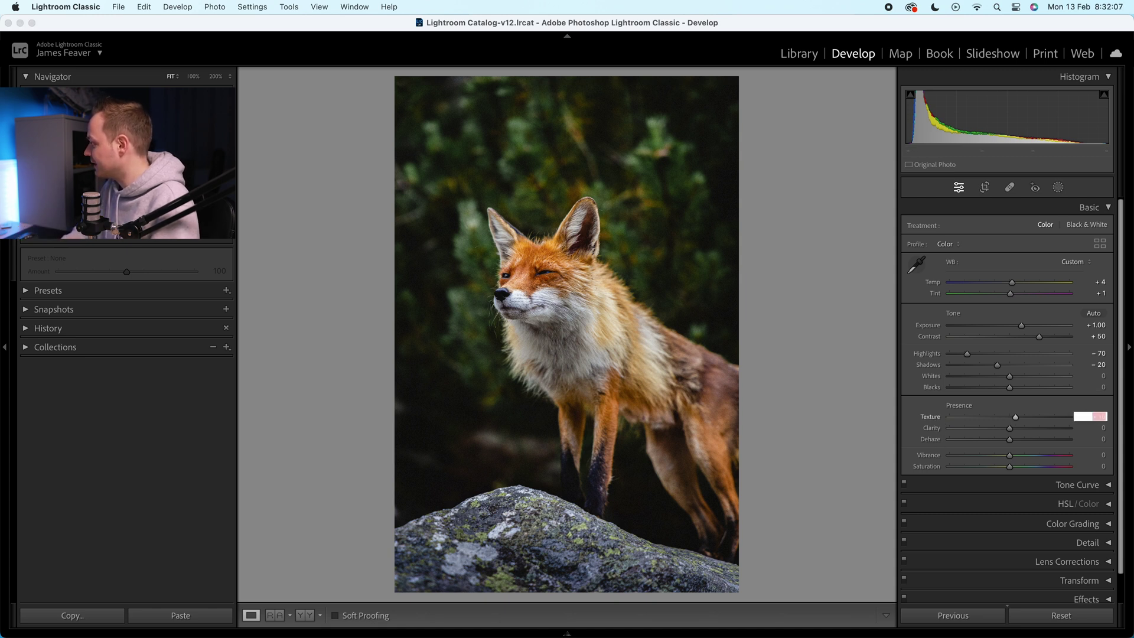
pyautogui.press('Return')
pyautogui.click(1094, 426)
pyautogui.write('5')
pyautogui.press('Return')
pyautogui.click(1094, 438)
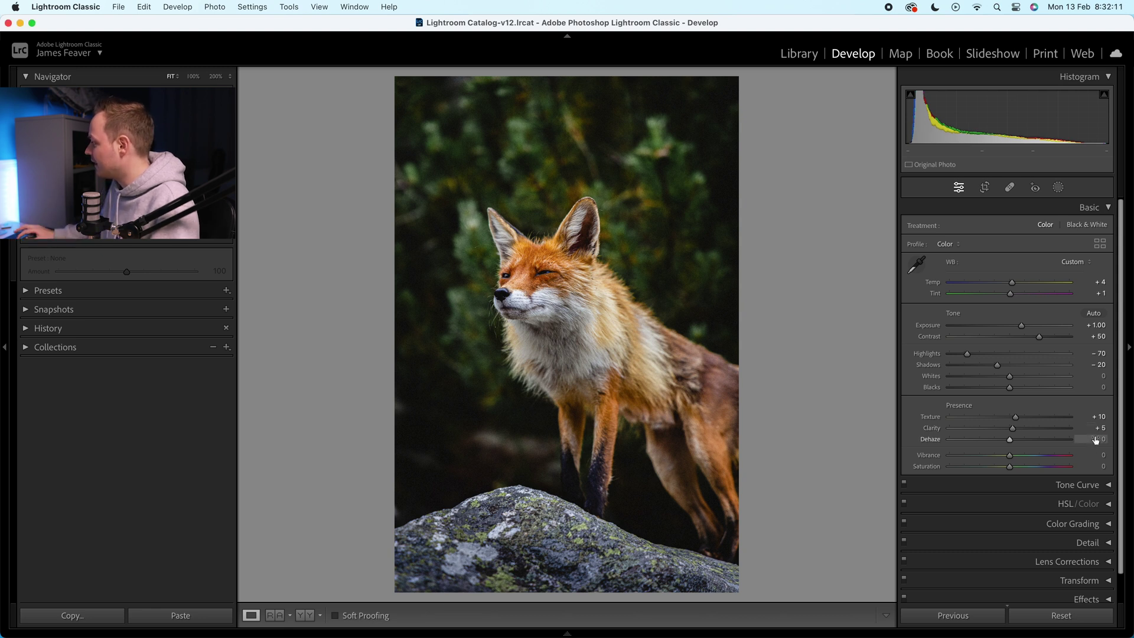
pyautogui.write('5')
pyautogui.press('Return')
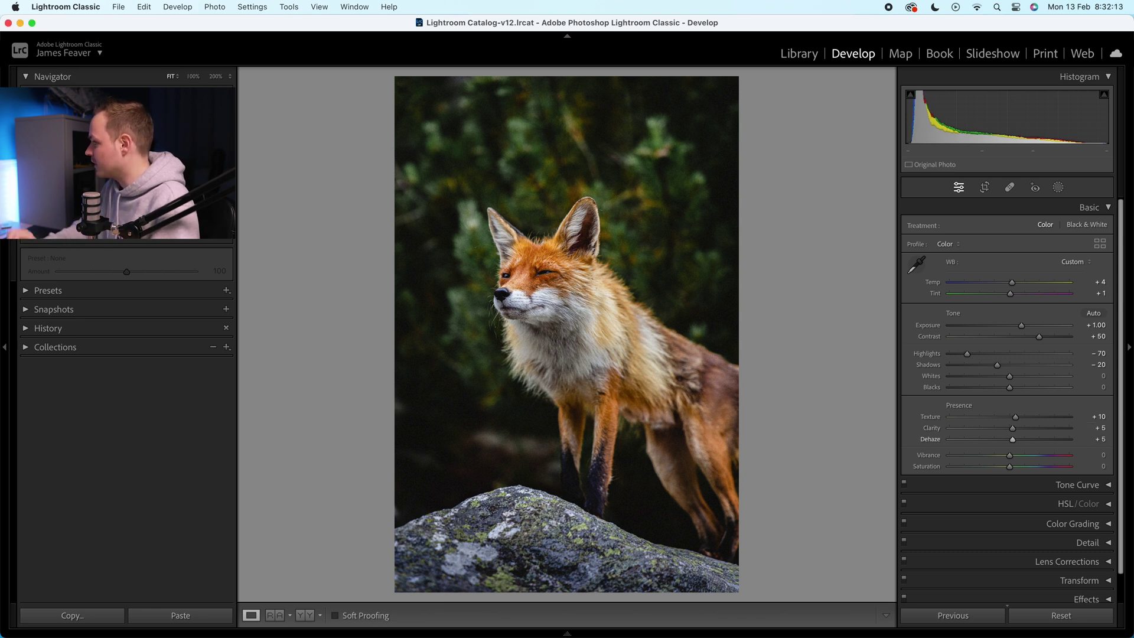
# Mute colours with Vibrance -10 and Saturation -5, then compare before/after.
pyautogui.click(1096, 455)
pyautogui.press('BackSpace')
pyautogui.write('-10')
pyautogui.press('Return')
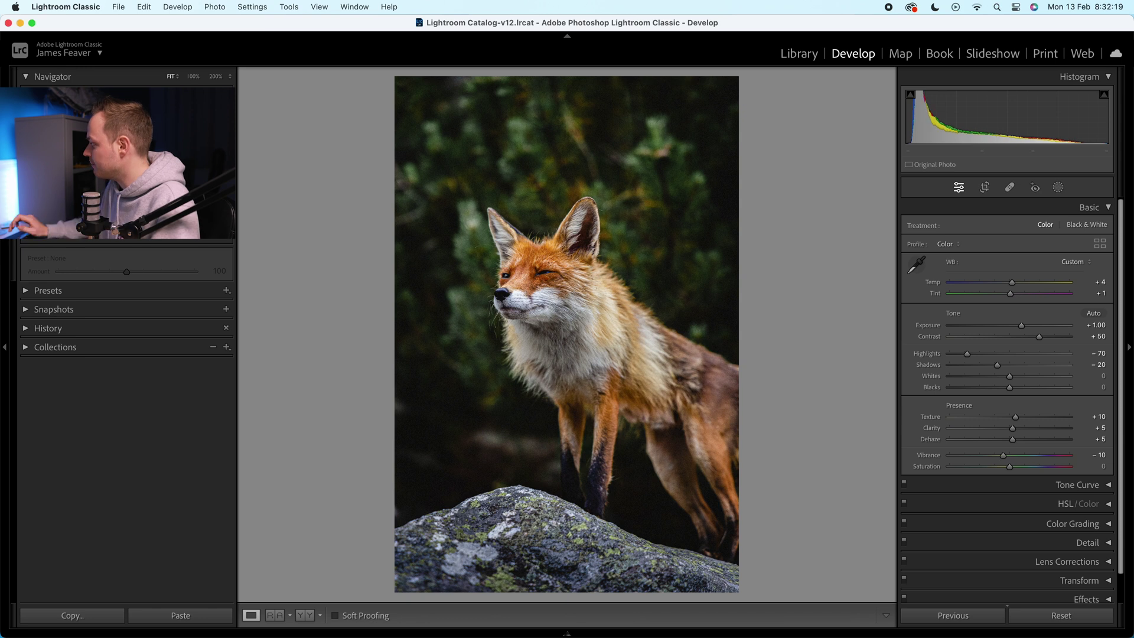
pyautogui.click(1099, 467)
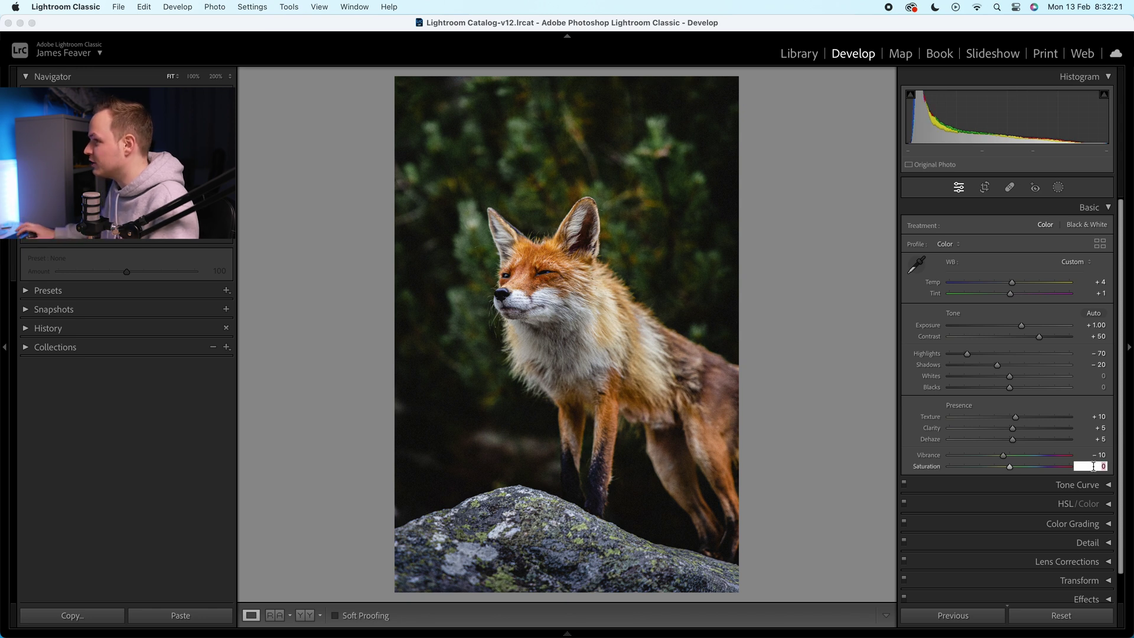
pyautogui.press('BackSpace')
pyautogui.press('Return')
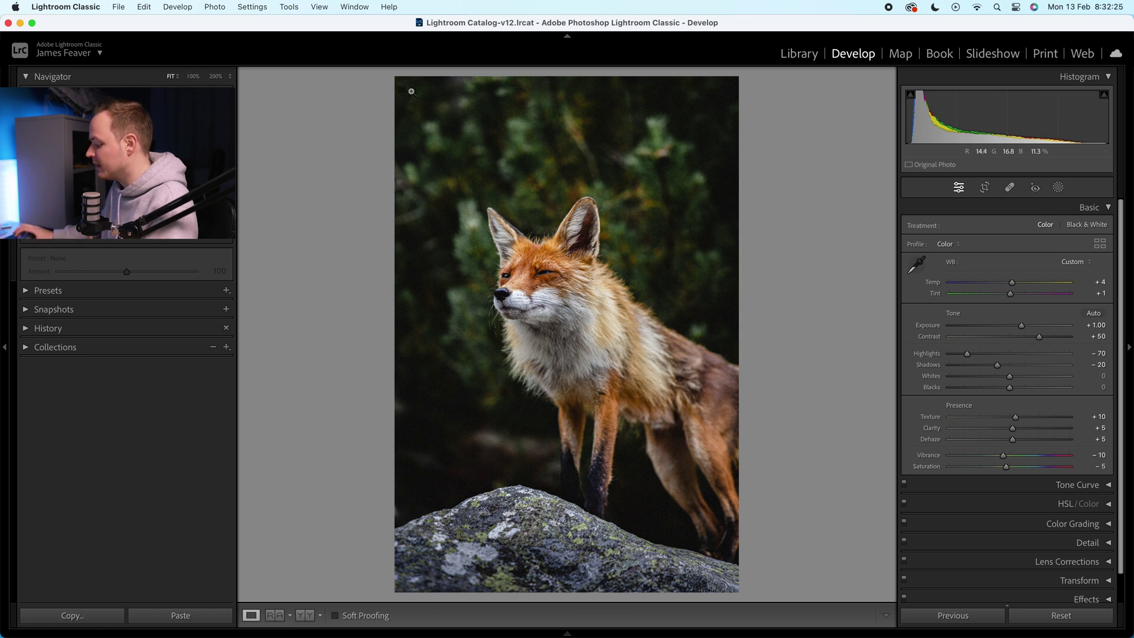
pyautogui.press('\\')
pyautogui.press('\\')
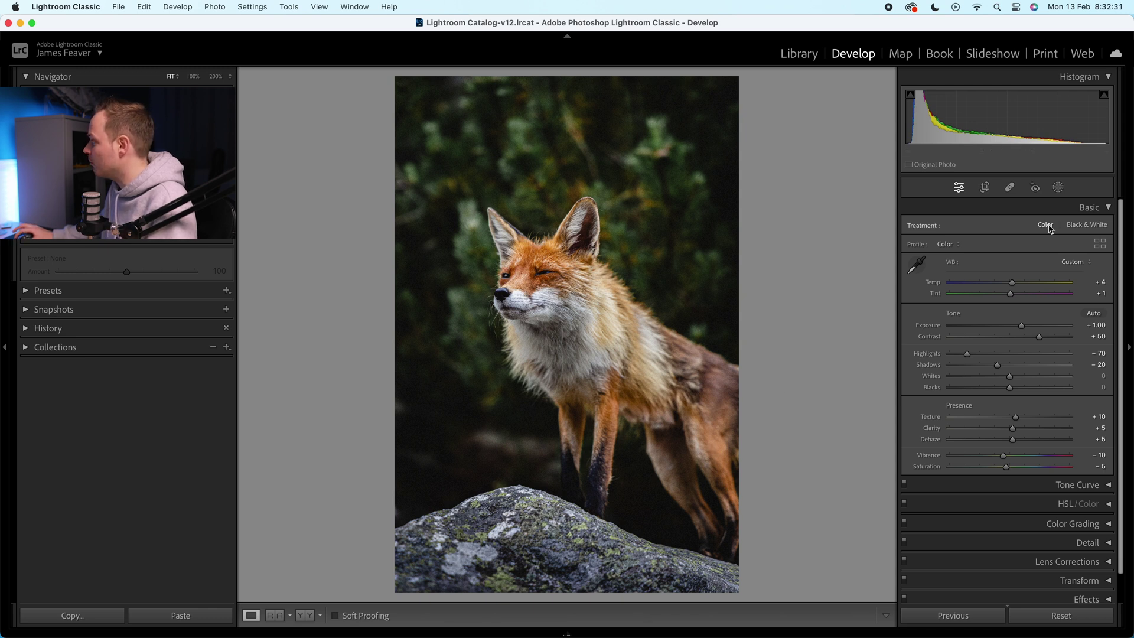
# In Tone Curve, add highlight, midtone and shadow points, then lift the black point to output 50.
pyautogui.click(1110, 210)
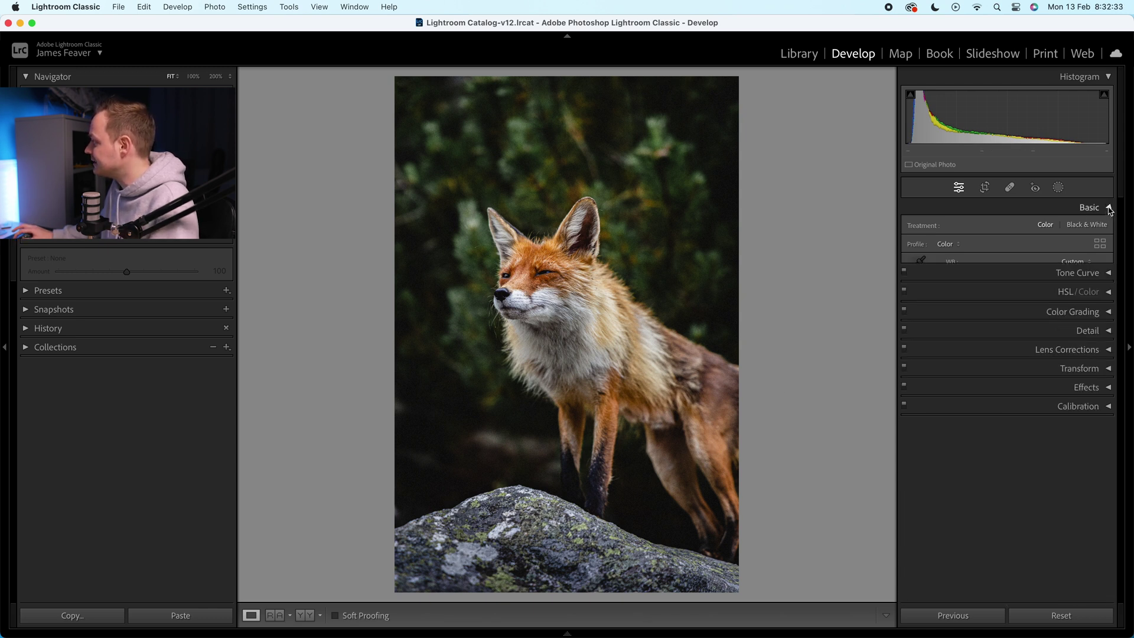
pyautogui.click(1109, 228)
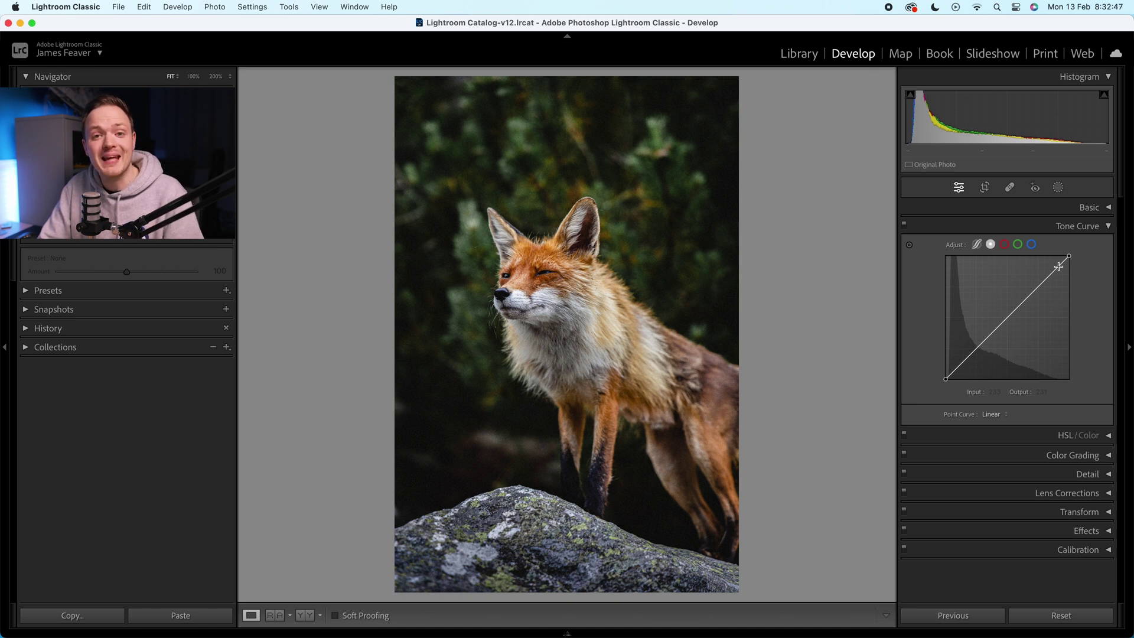
pyautogui.click(1038, 287)
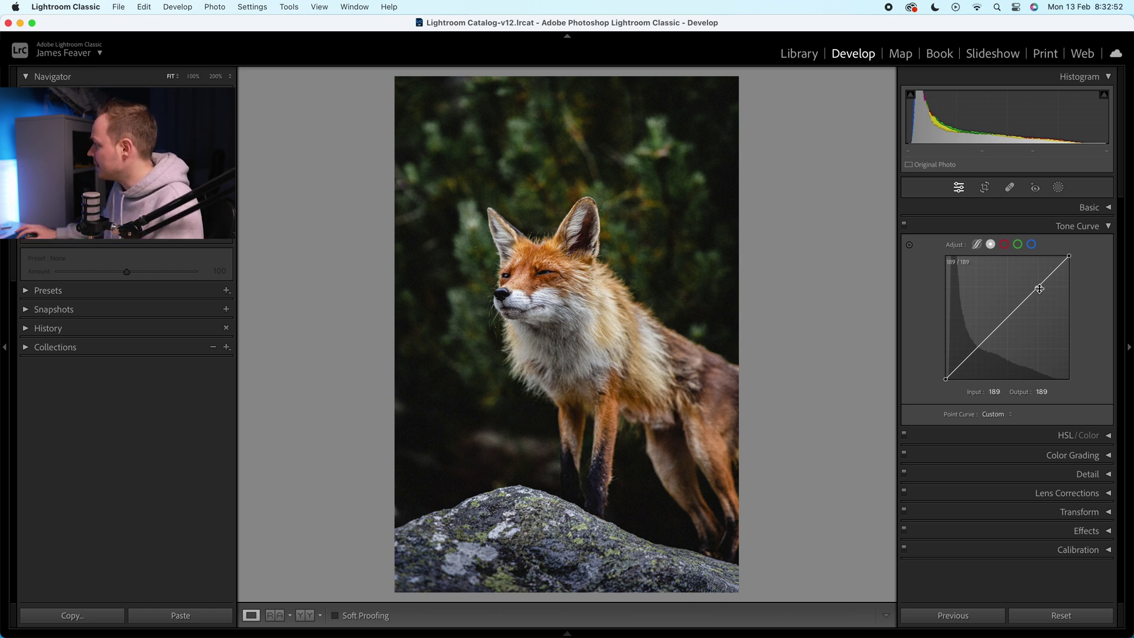
pyautogui.click(1009, 316)
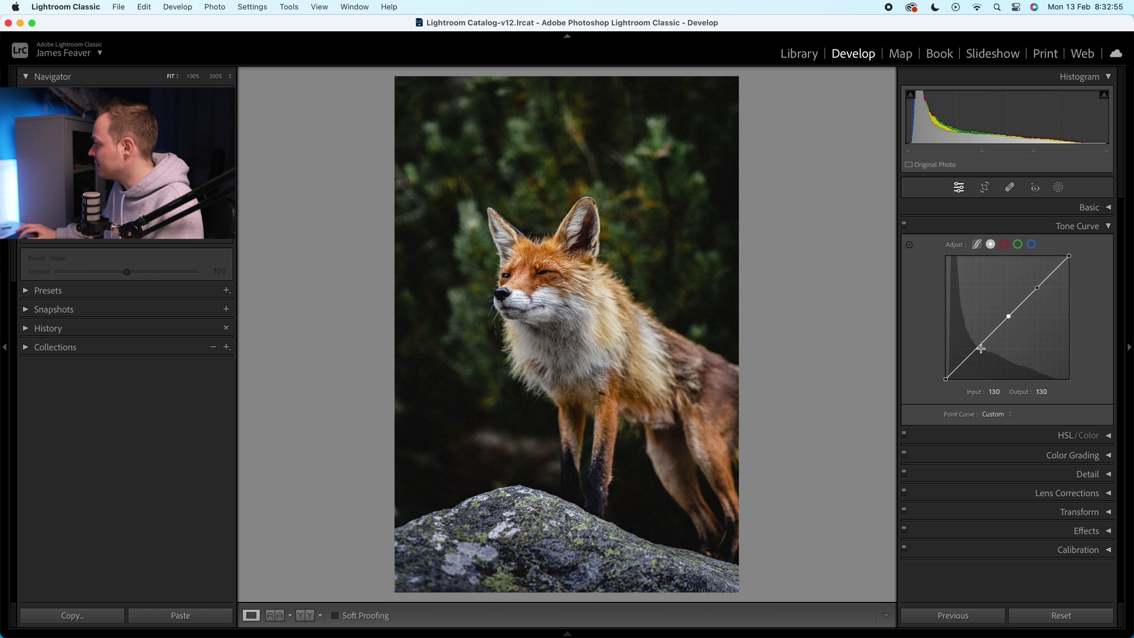
pyautogui.click(977, 350)
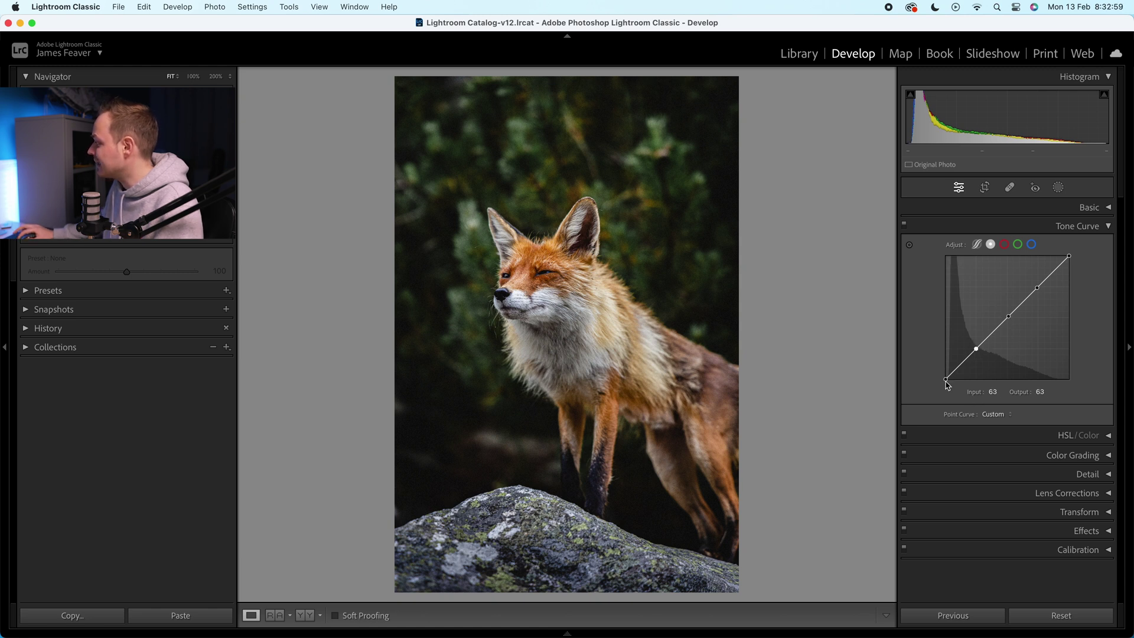
pyautogui.click(992, 391)
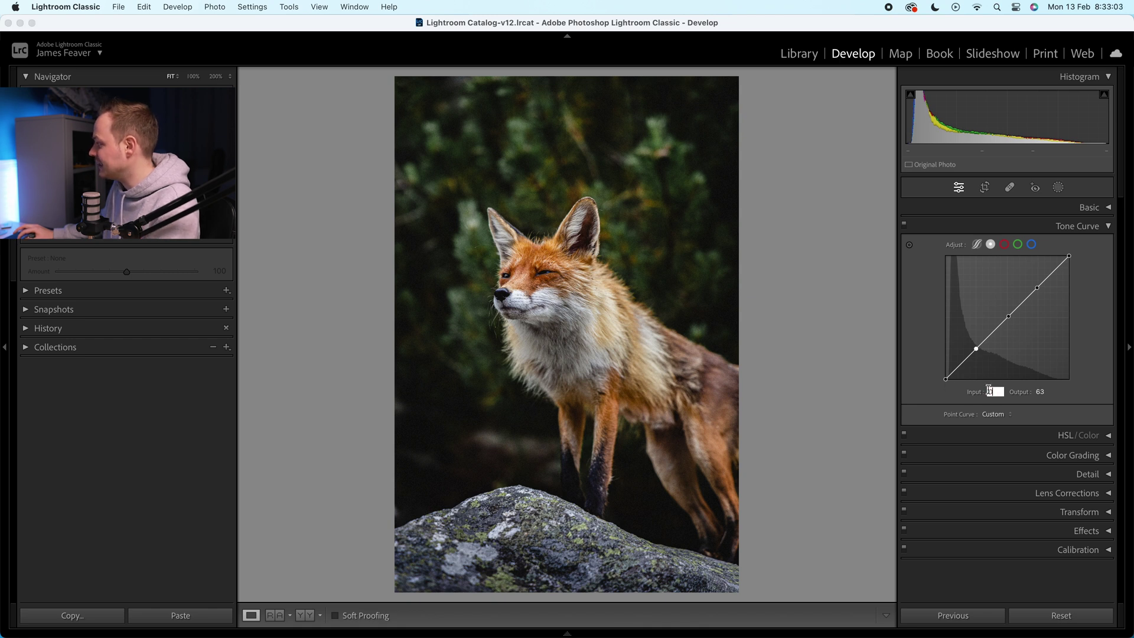
pyautogui.moveTo(946, 378); pyautogui.dragTo(925, 360)
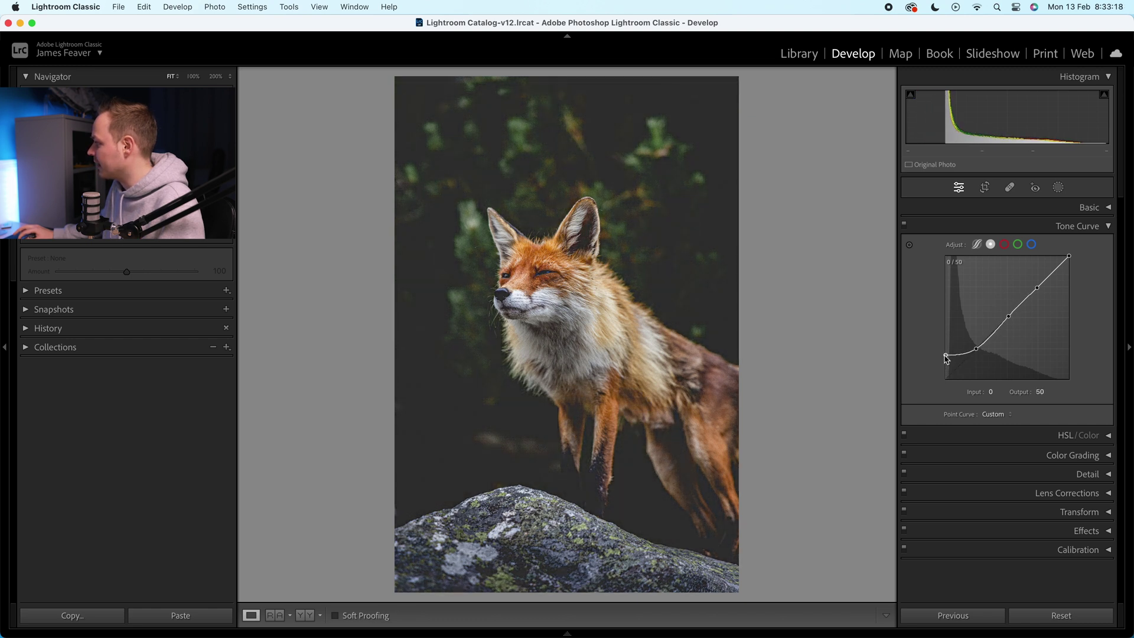
# Inspect shadows at 100% and readjust the black point to output 56, then fit the view.
pyautogui.click(432, 384)
pyautogui.moveTo(432, 384); pyautogui.dragTo(436, 339)
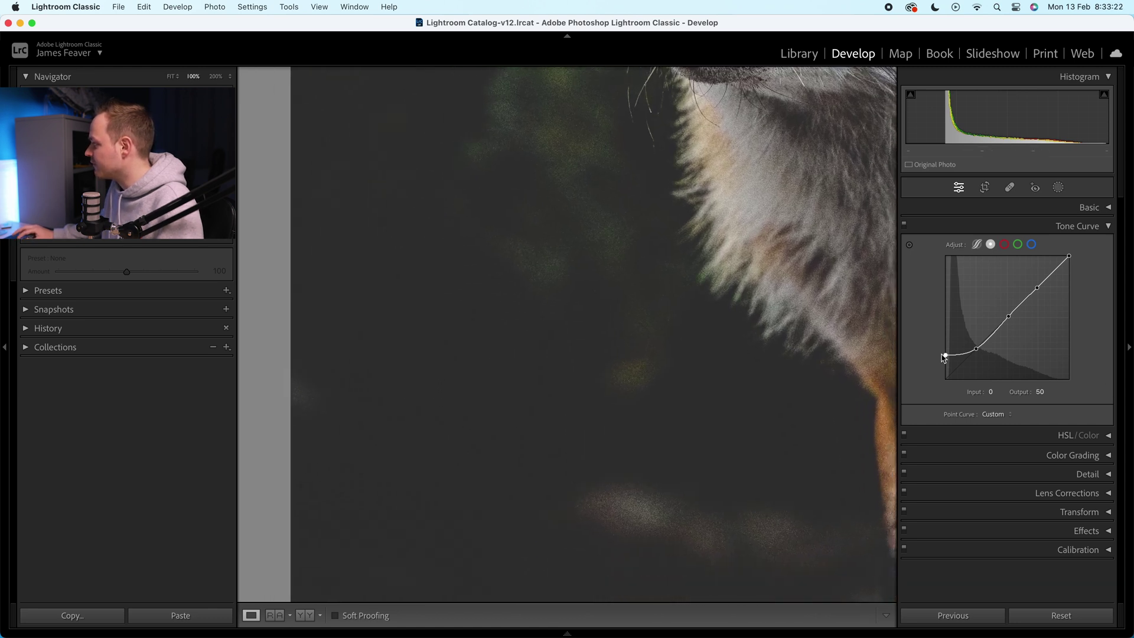
pyautogui.press('\\')
pyautogui.press('\\')
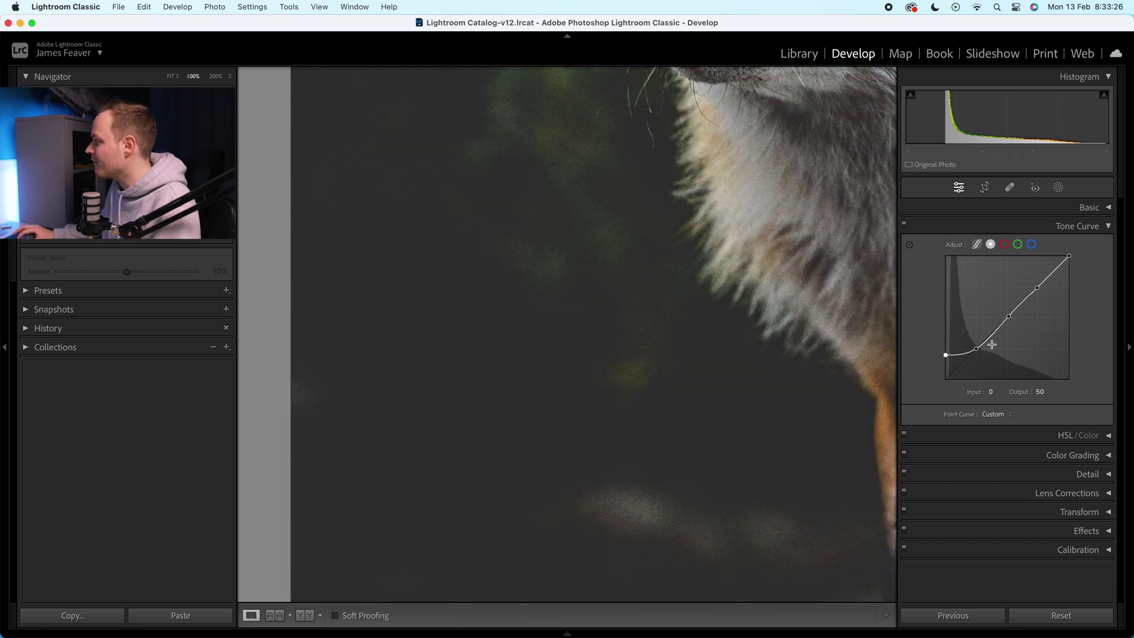
pyautogui.moveTo(946, 355); pyautogui.dragTo(914, 356)
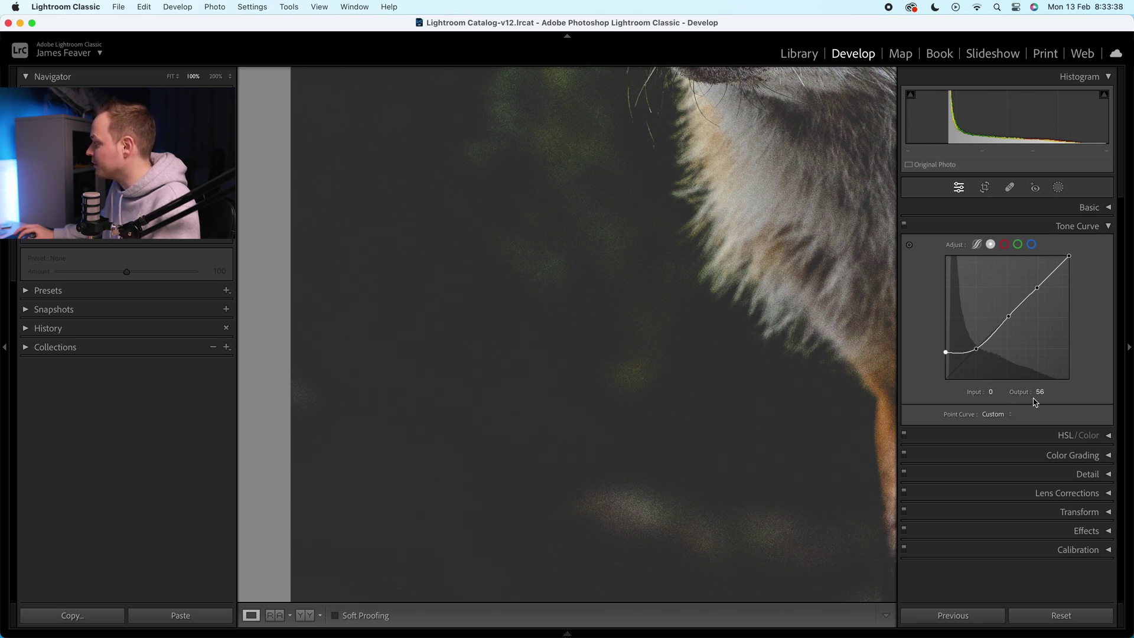
pyautogui.click(456, 304)
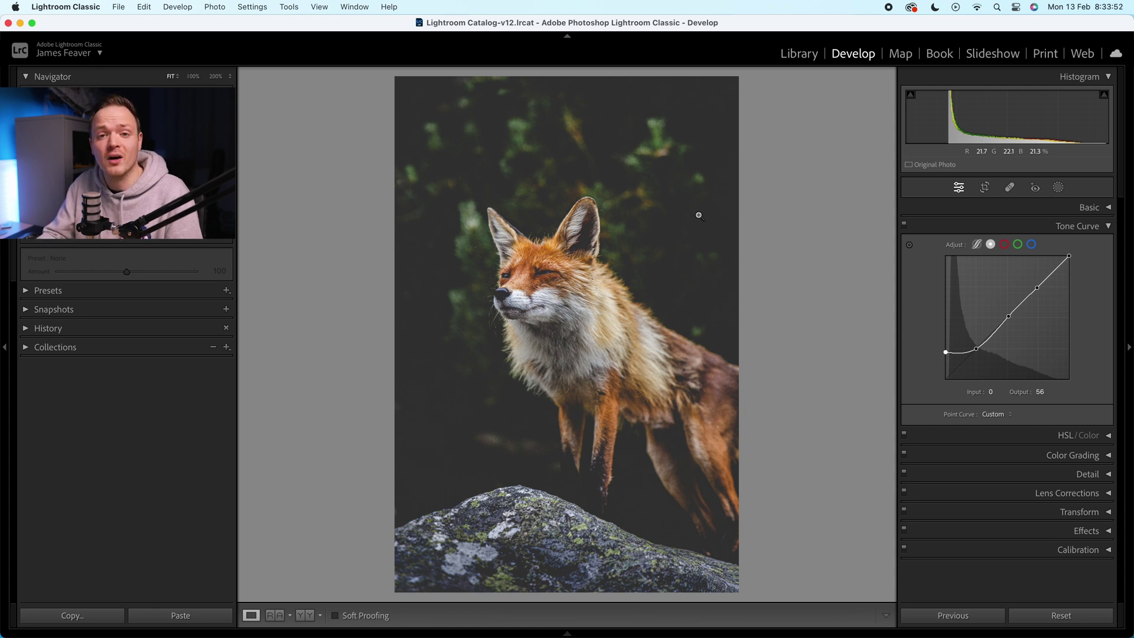
# In HSL Saturation, set Red to +5 and Orange to +15.
pyautogui.click(1109, 227)
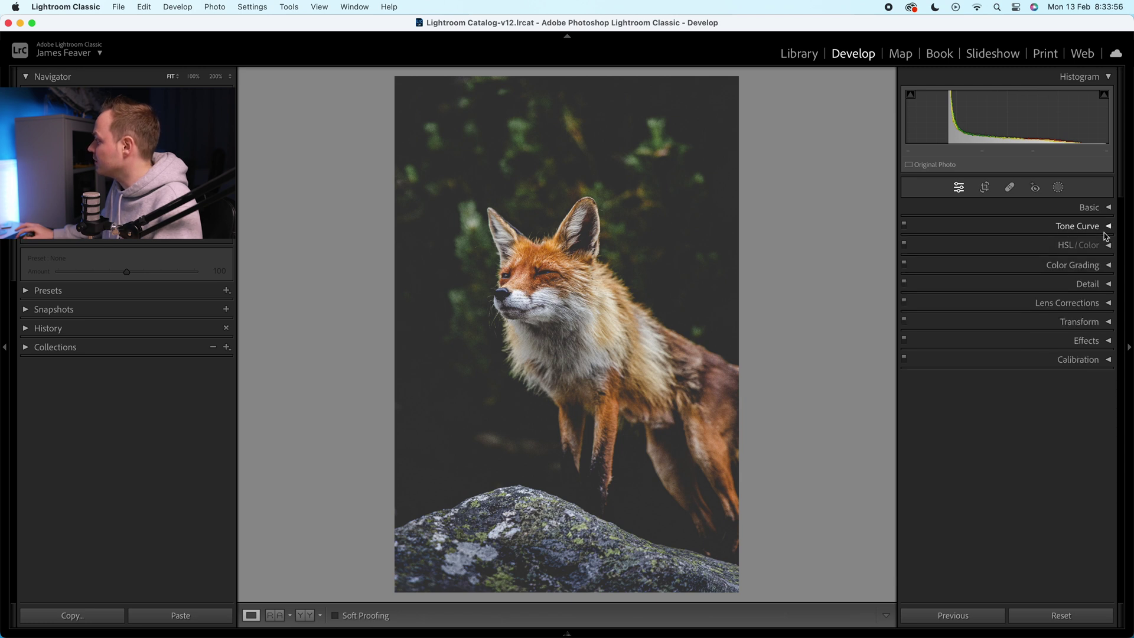
pyautogui.click(1109, 245)
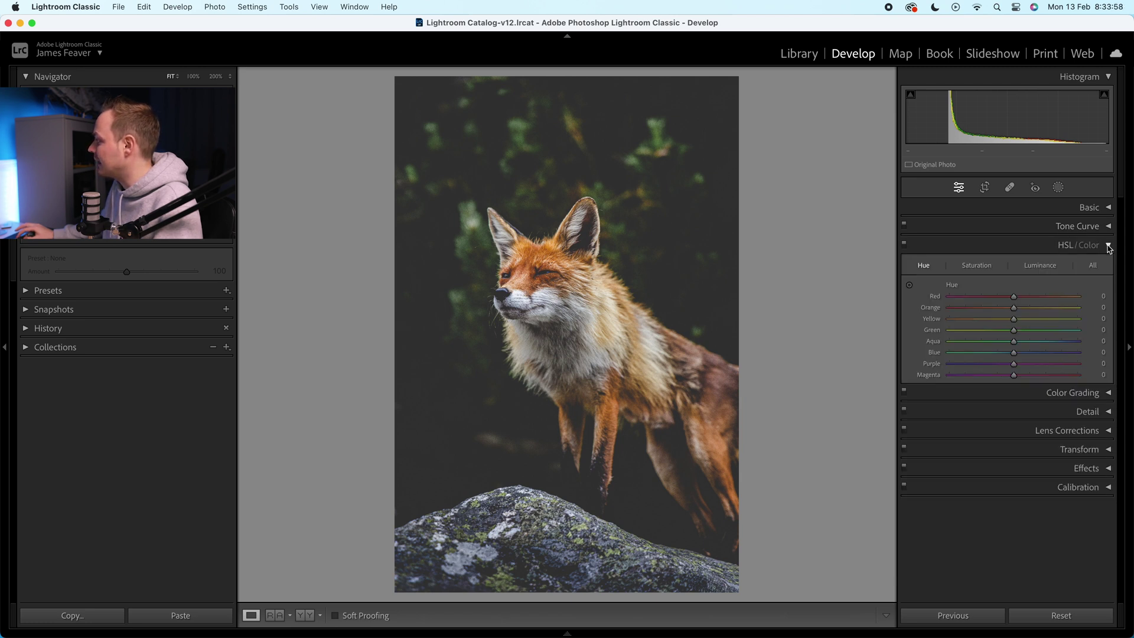
pyautogui.click(970, 269)
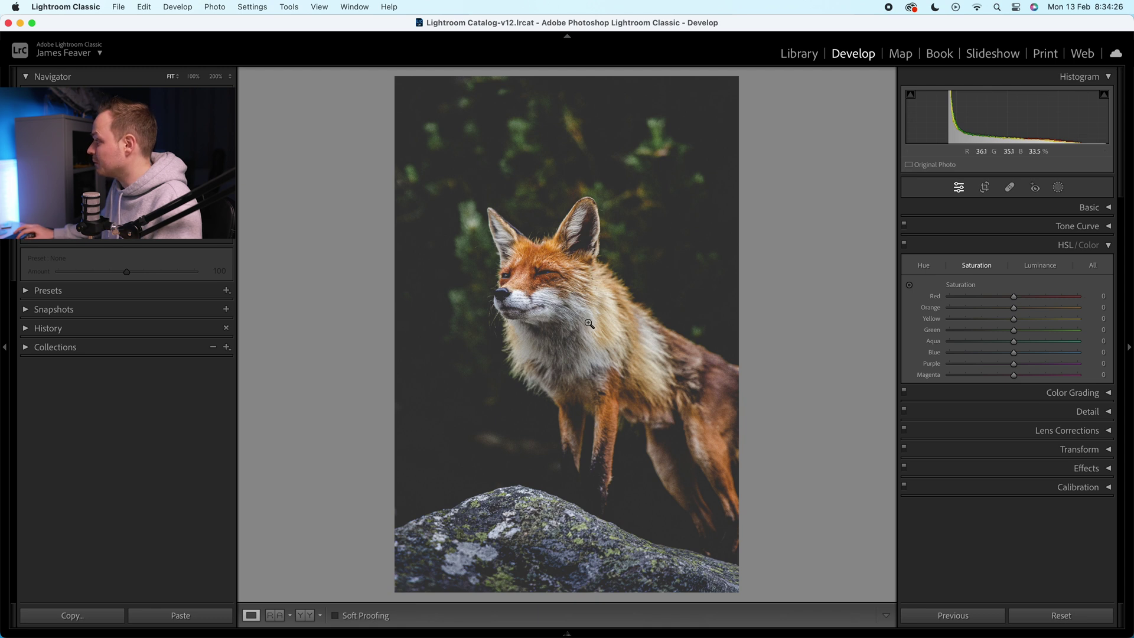
pyautogui.click(1102, 295)
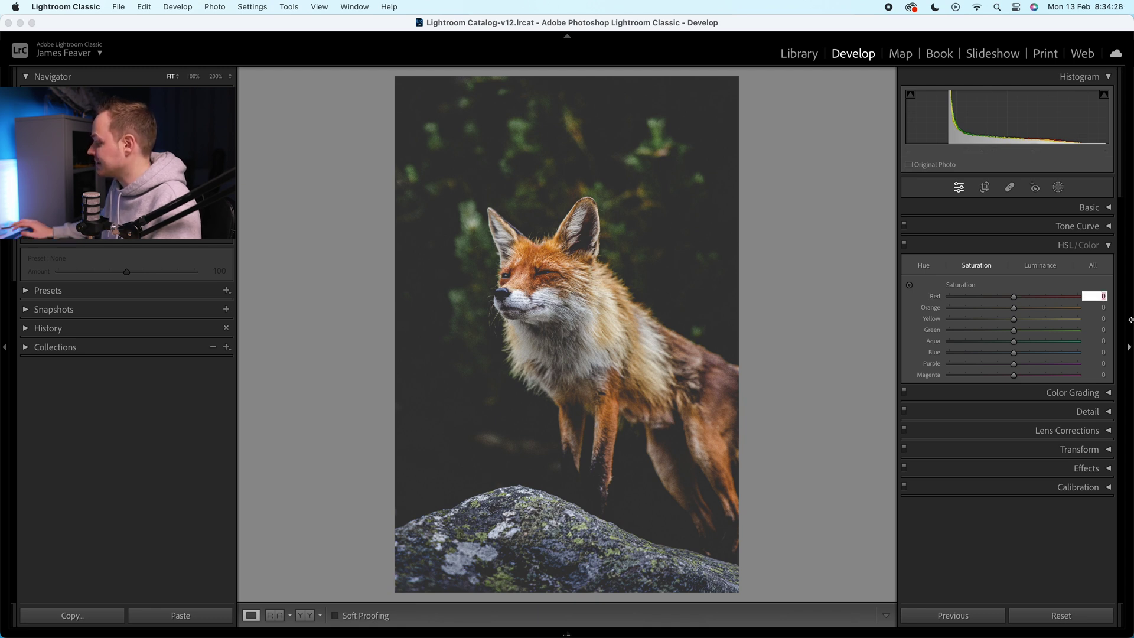
pyautogui.press('Return')
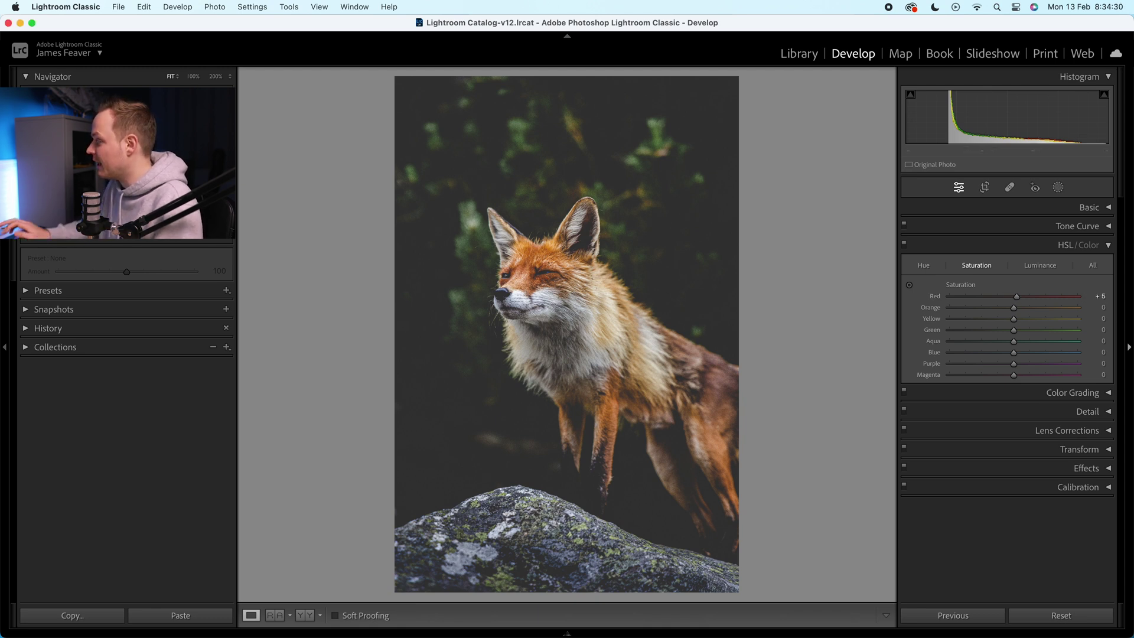
pyautogui.click(1106, 307)
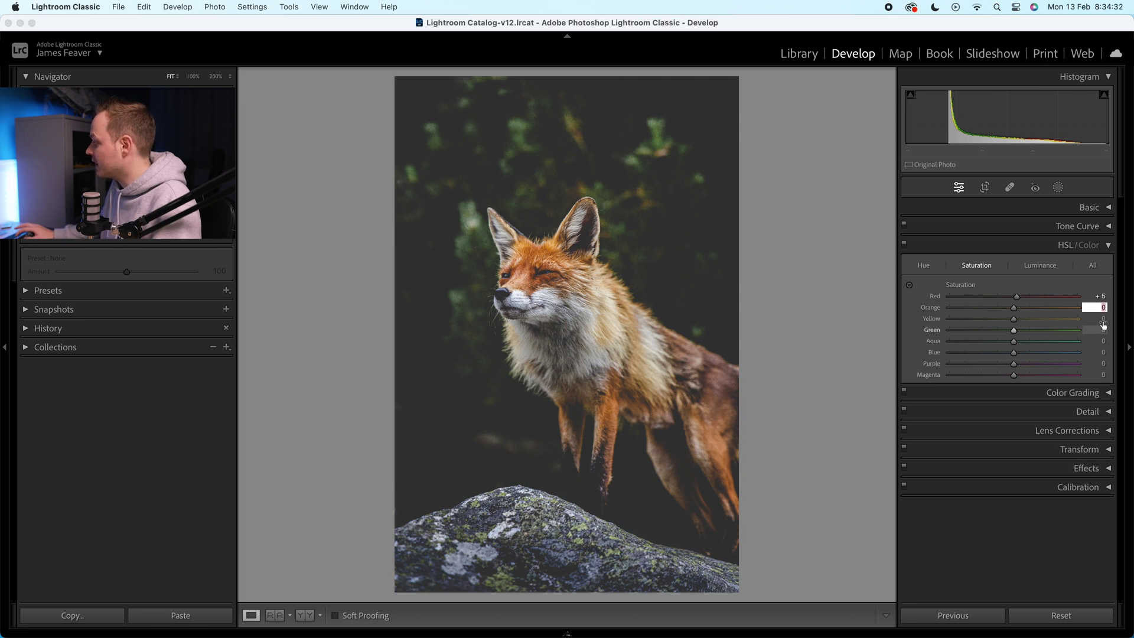
pyautogui.write('15')
pyautogui.press('Return')
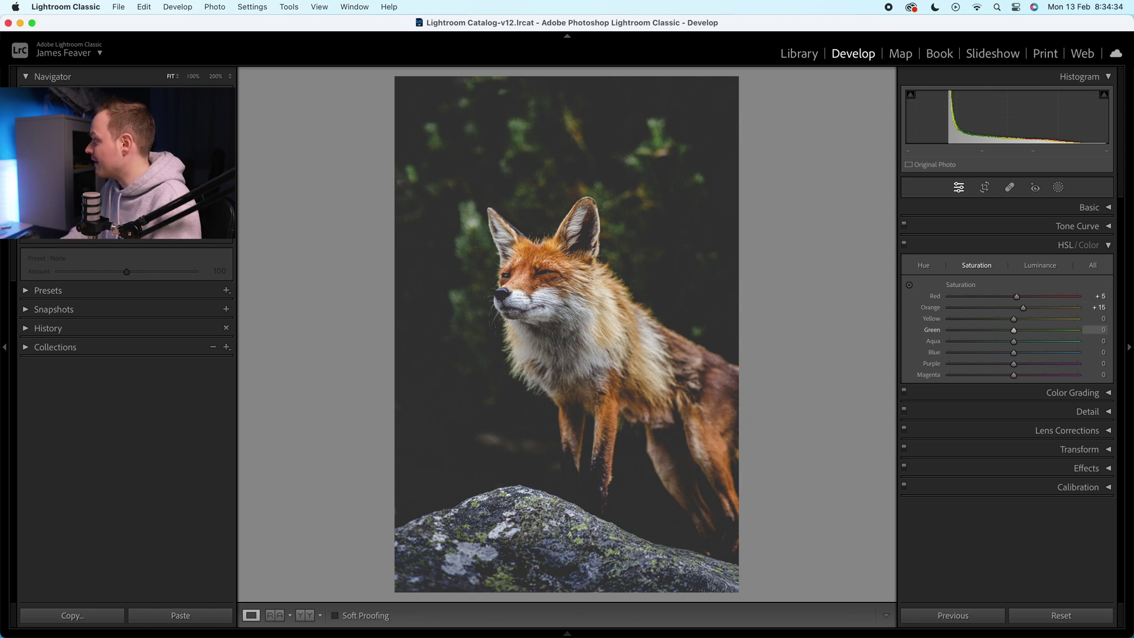
# Set Yellow saturation to -15 and Green to -50.
pyautogui.click(1104, 321)
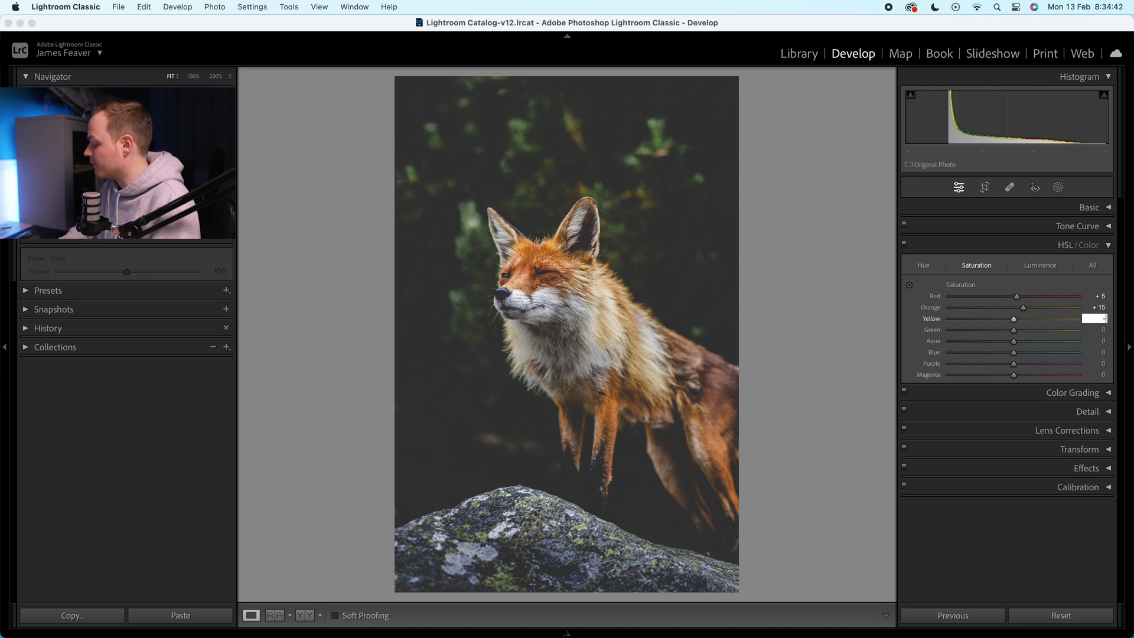
pyautogui.write('-15')
pyautogui.press('Return')
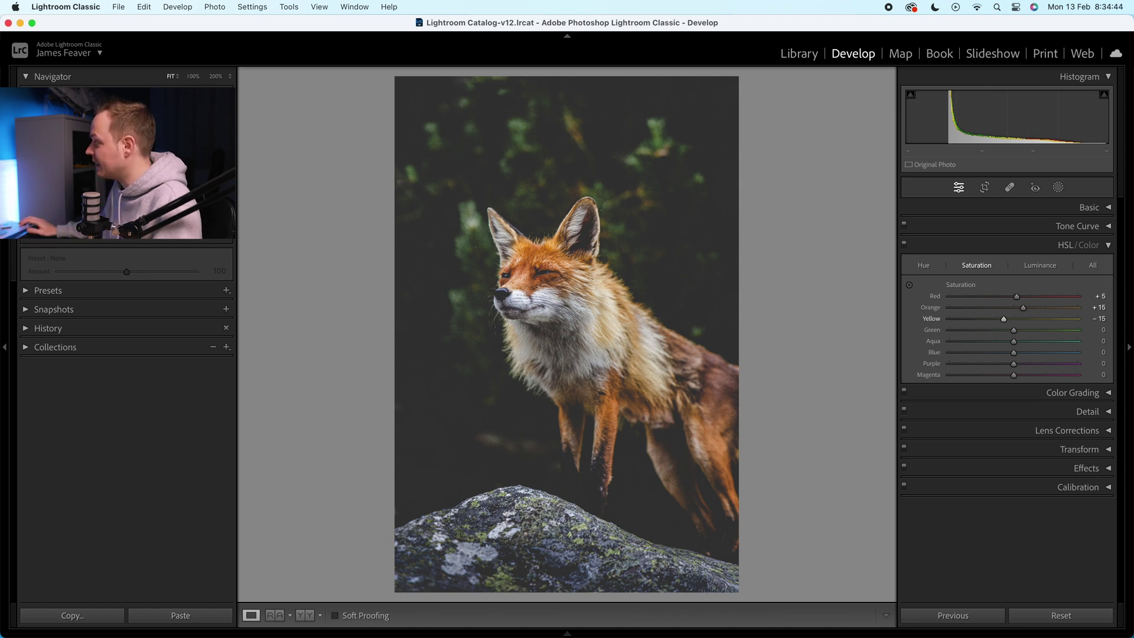
pyautogui.click(1103, 330)
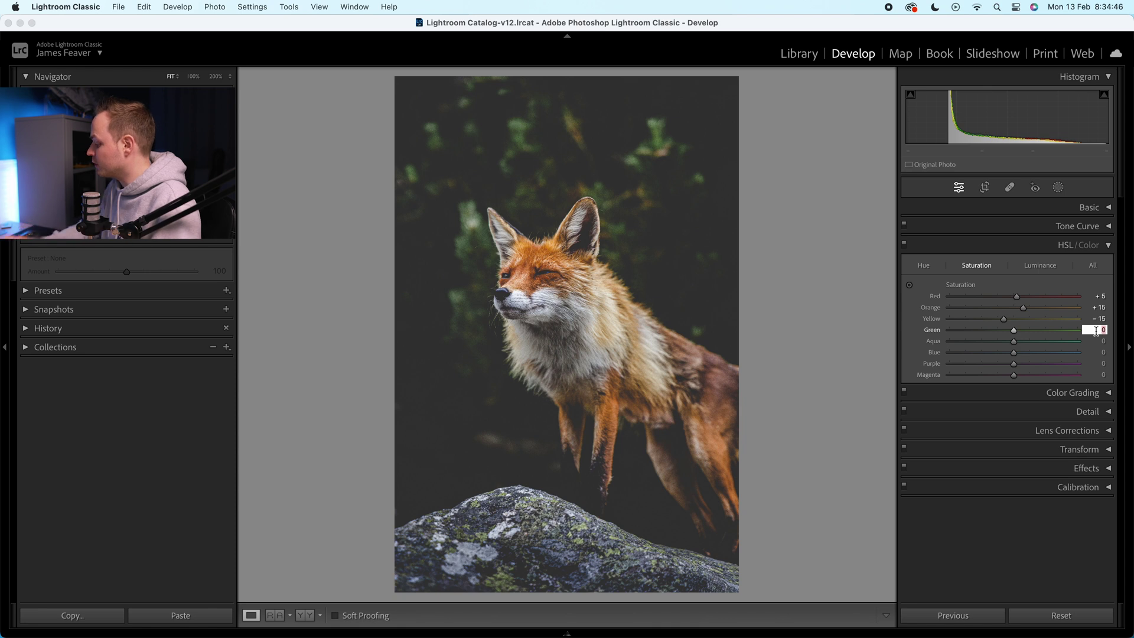
pyautogui.write('-50')
pyautogui.press('Return')
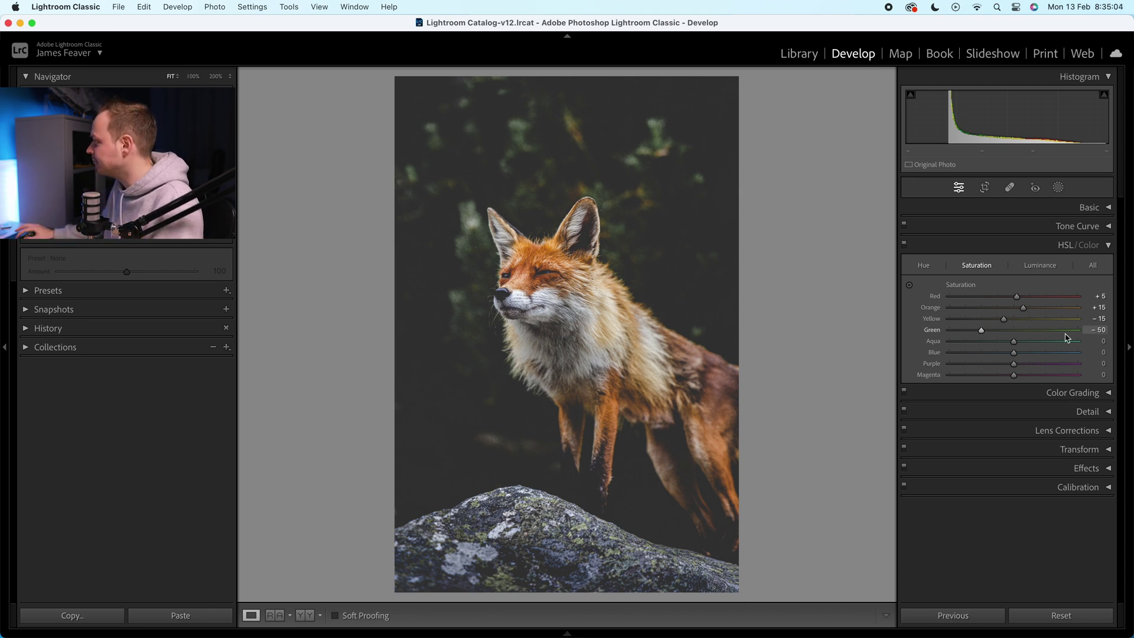
# Set Aqua, Blue and Purple saturation to -75 and check the fur at 100%.
pyautogui.click(1104, 342)
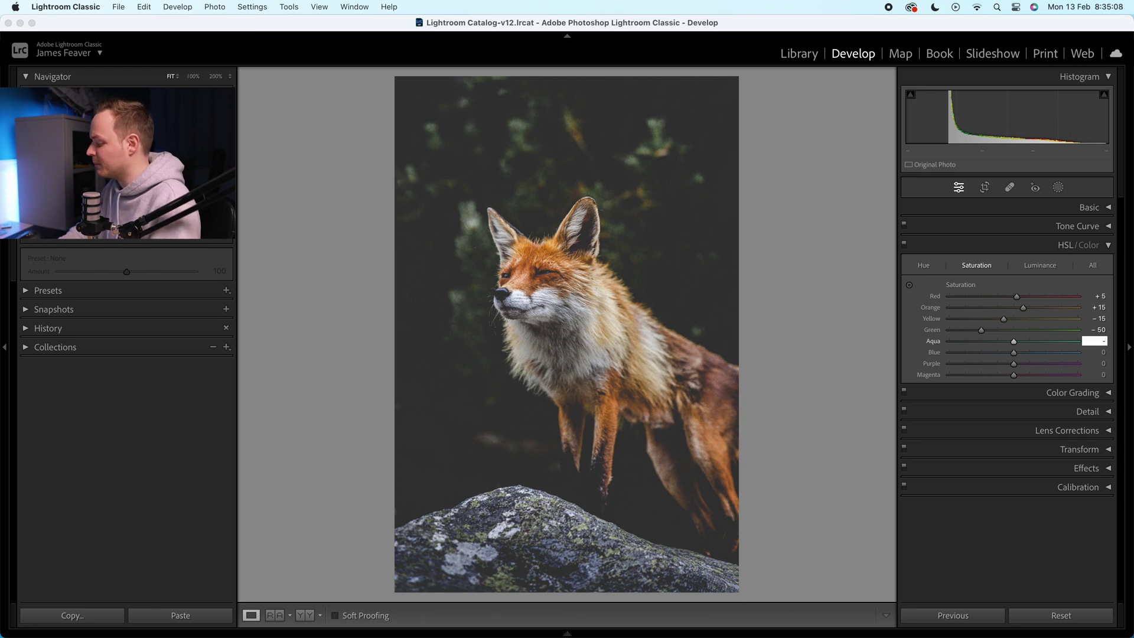
pyautogui.press('Tab')
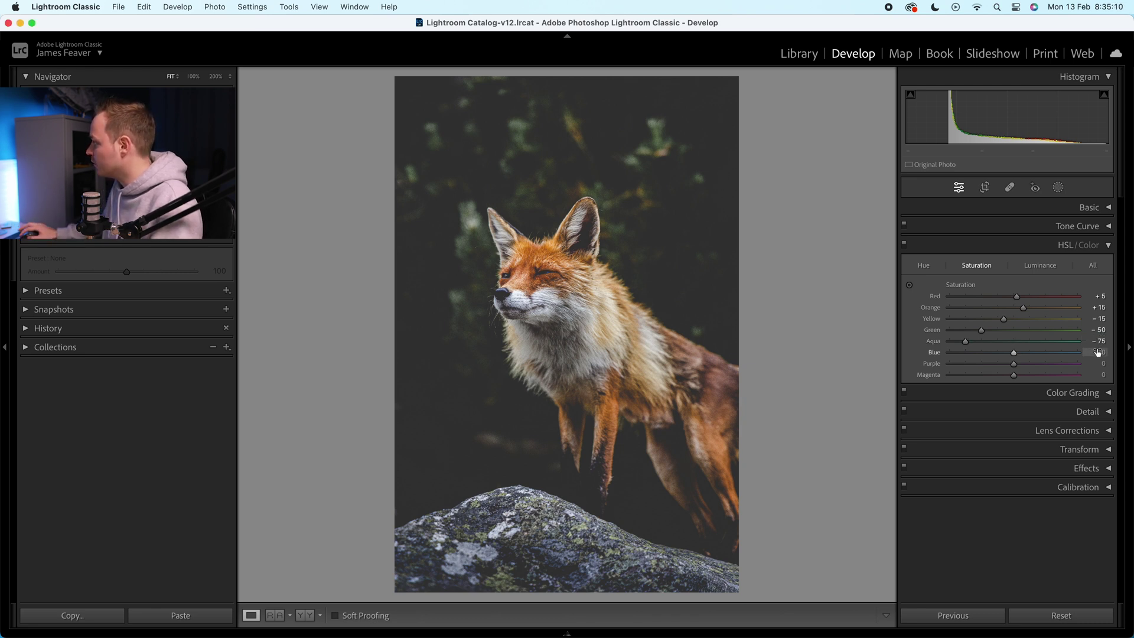
pyautogui.write('-75')
pyautogui.press('Return')
pyautogui.click(1104, 364)
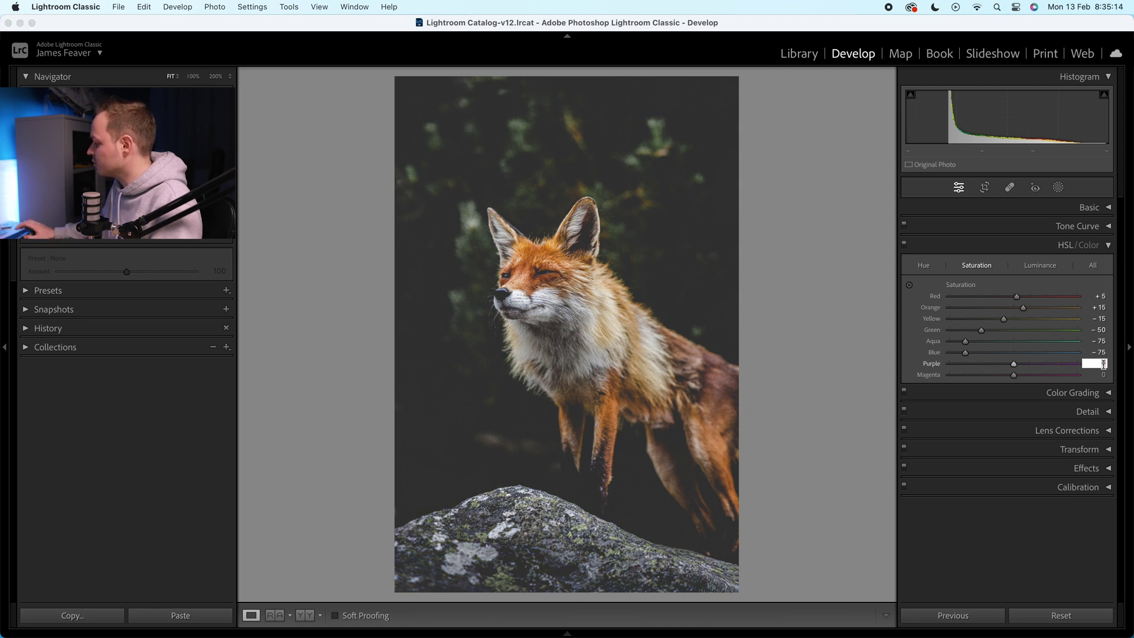
pyautogui.write('-75')
pyautogui.press('Return')
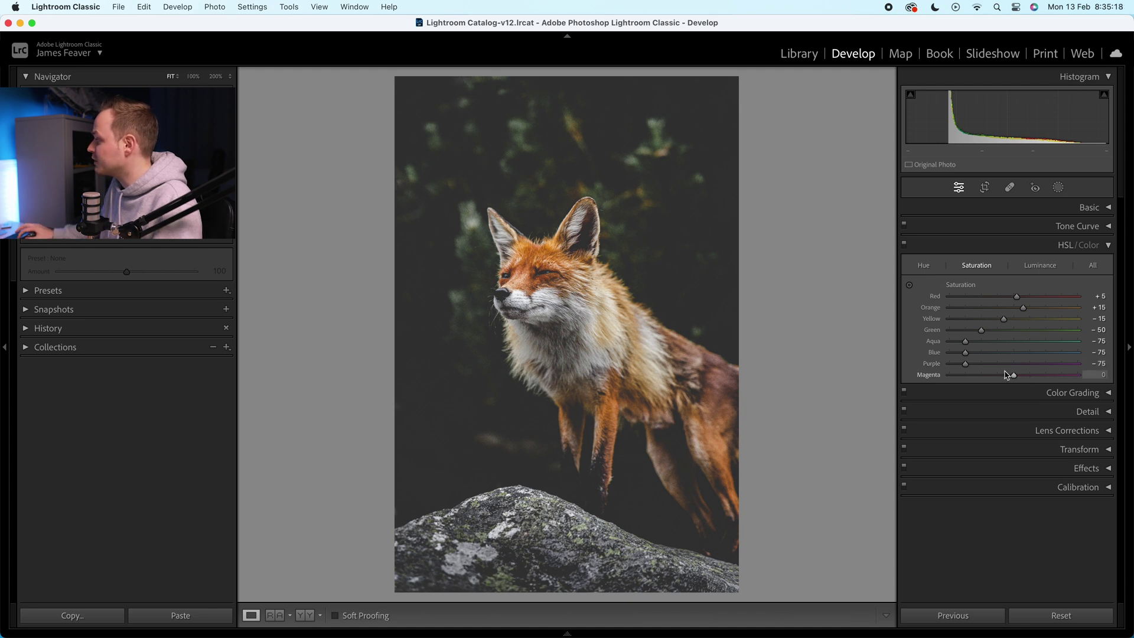
pyautogui.click(532, 264)
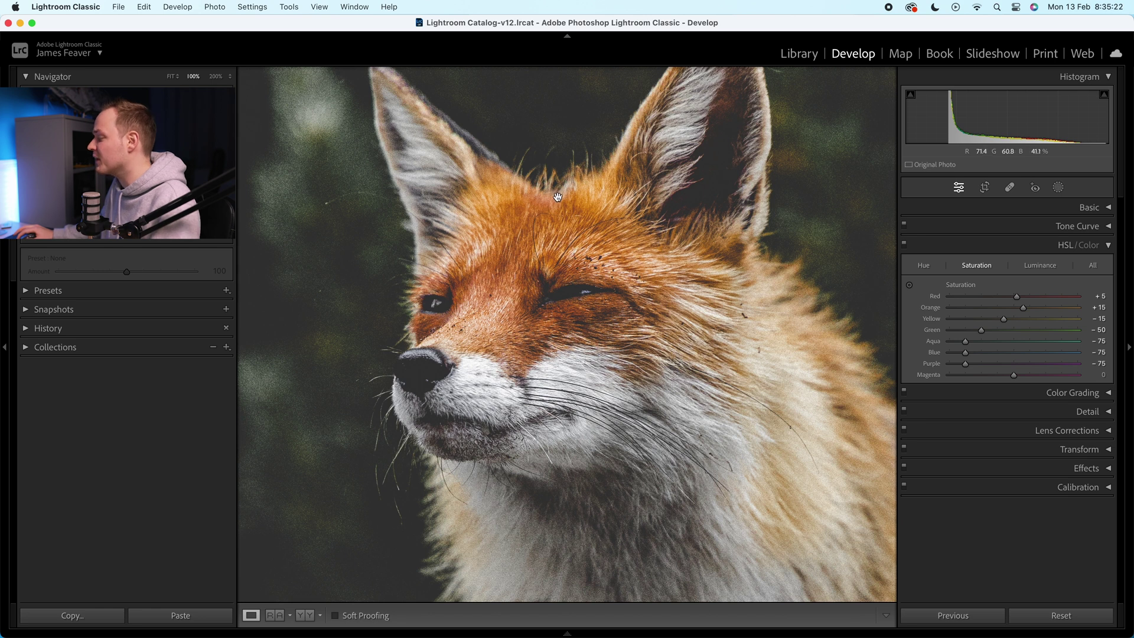
pyautogui.click(543, 237)
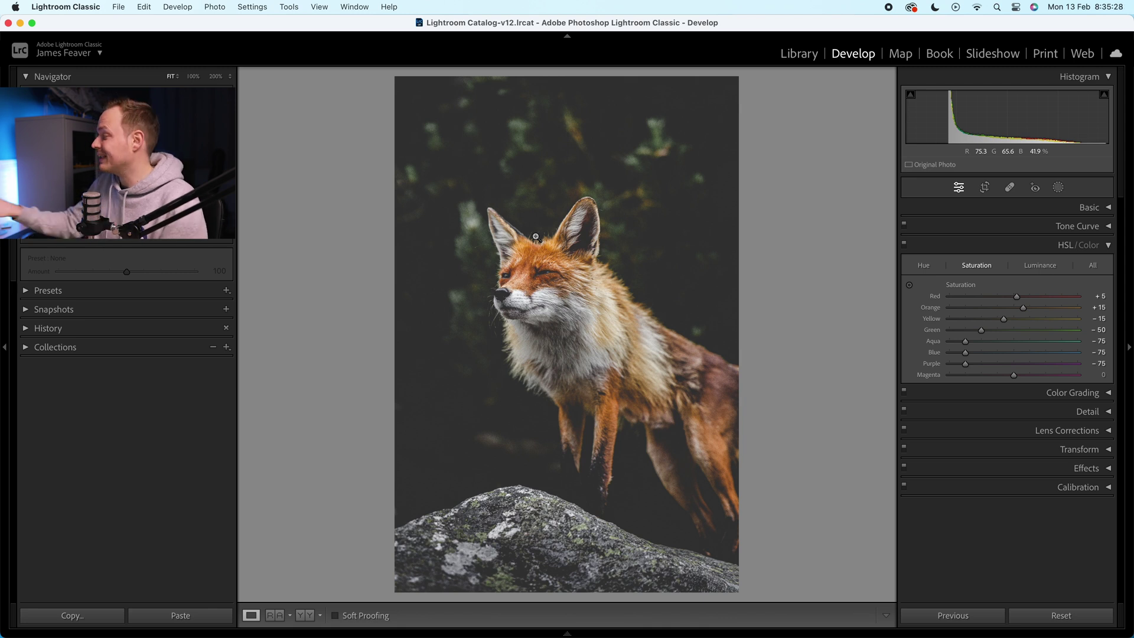
# In HSL Luminance, set Red to +10 and Orange to -5.
pyautogui.click(1038, 267)
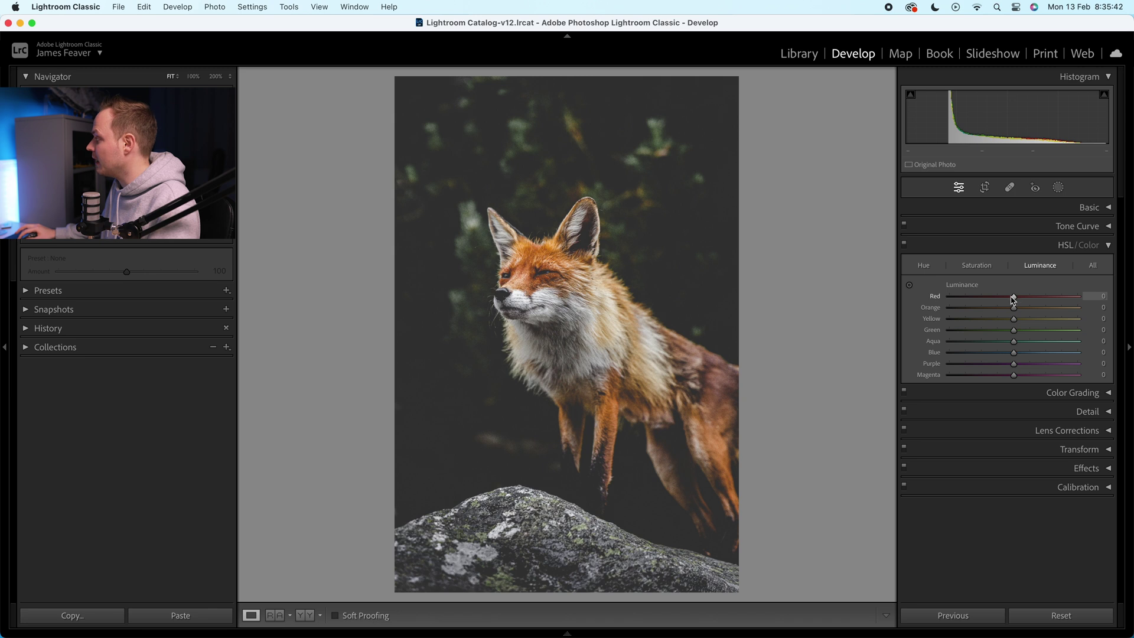
pyautogui.moveTo(1015, 297); pyautogui.dragTo(1021, 299)
pyautogui.click(1099, 296)
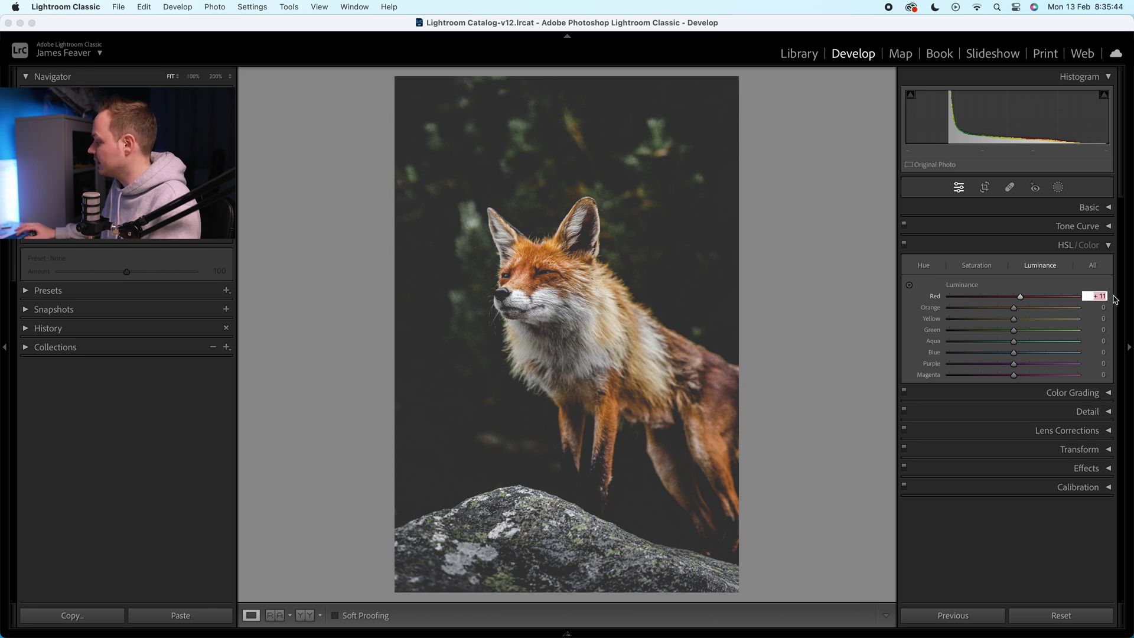
pyautogui.press('Return')
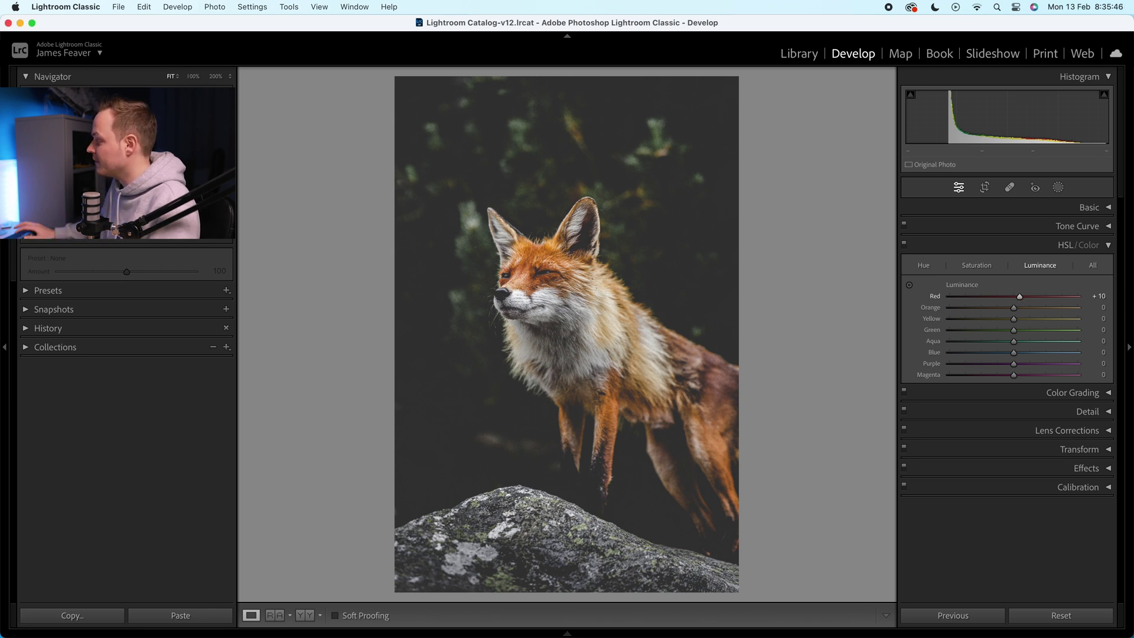
pyautogui.click(1097, 306)
pyautogui.write('-5')
pyautogui.press('Return')
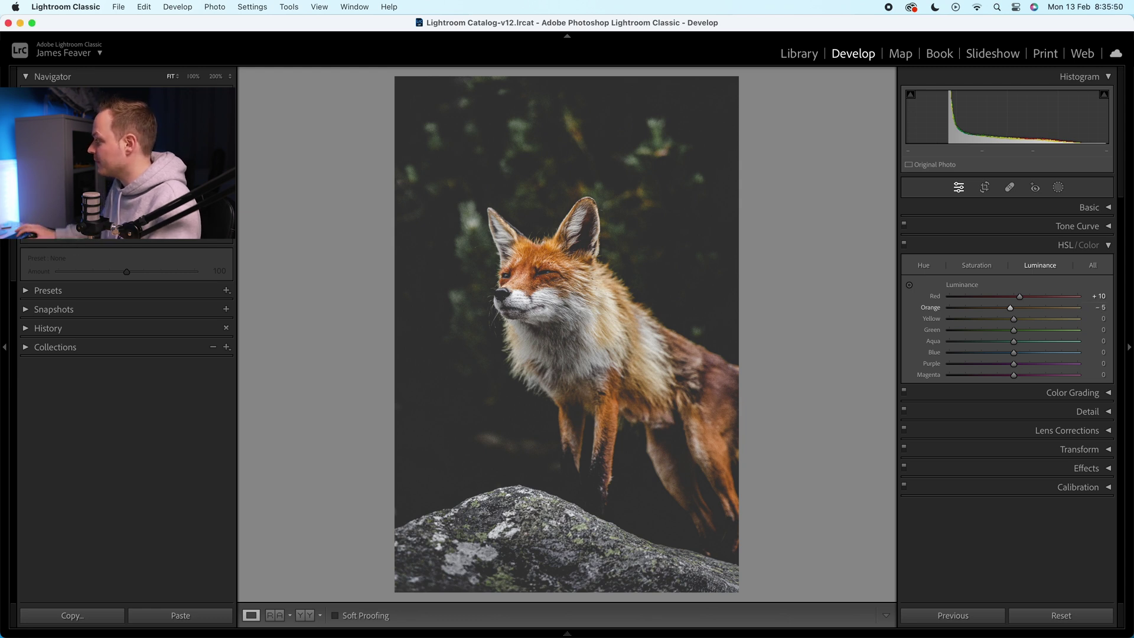
# Set Yellow luminance to -25, Green to -35 and Aqua to -75.
pyautogui.click(1094, 319)
pyautogui.write('-25')
pyautogui.press('Return')
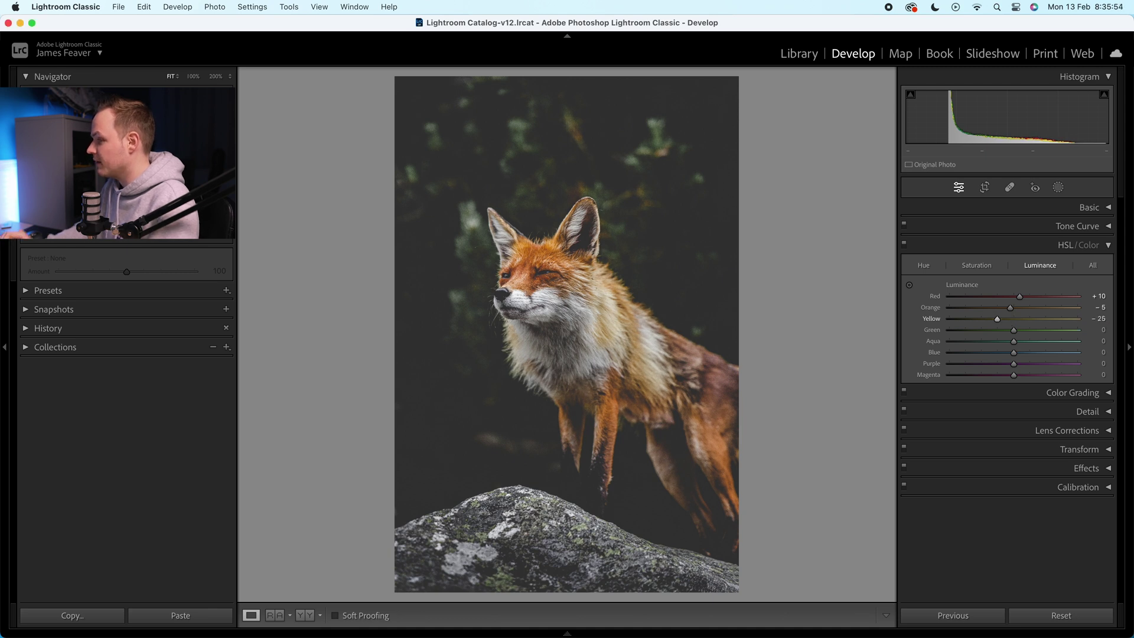
pyautogui.click(1095, 329)
pyautogui.write('- 35')
pyautogui.press('Return')
pyautogui.click(1097, 341)
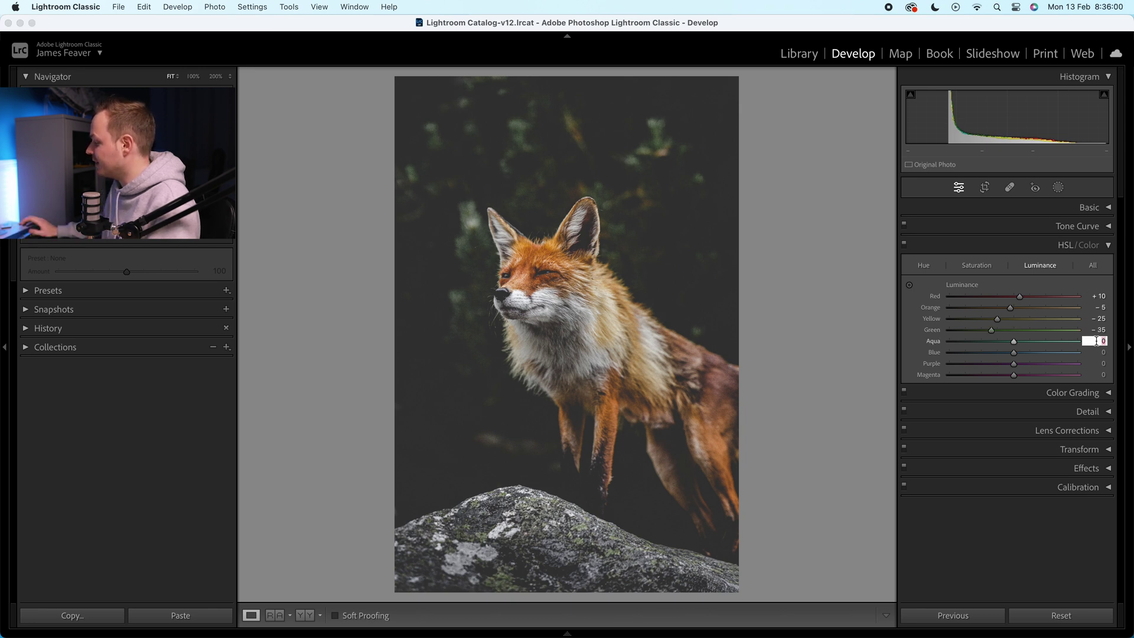
pyautogui.write('-75')
pyautogui.press('Return')
# Set Blue and Purple luminance to -75, then collapse the HSL/Color panel.
pyautogui.click(1091, 352)
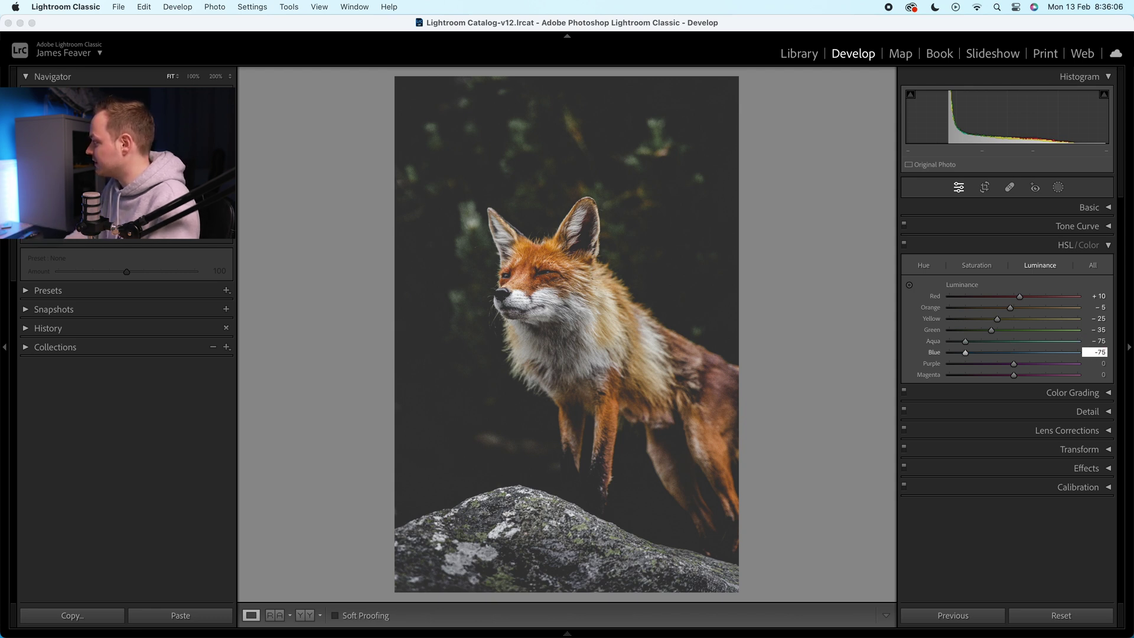
pyautogui.click(1101, 364)
pyautogui.write('-75')
pyautogui.press('Return')
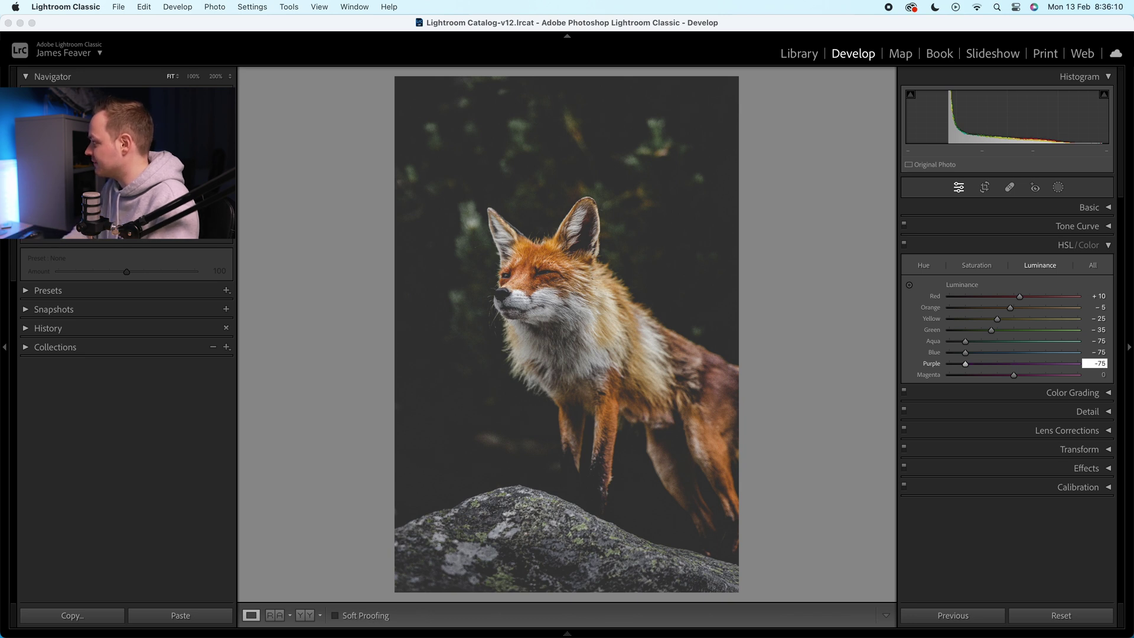
pyautogui.click(1101, 376)
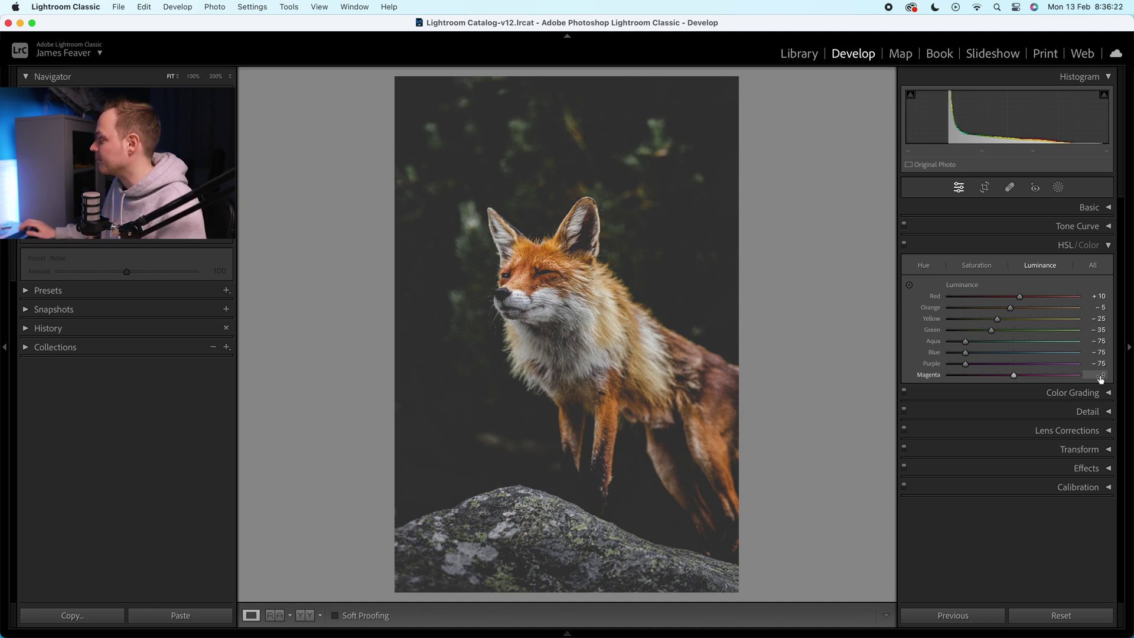
pyautogui.click(1109, 247)
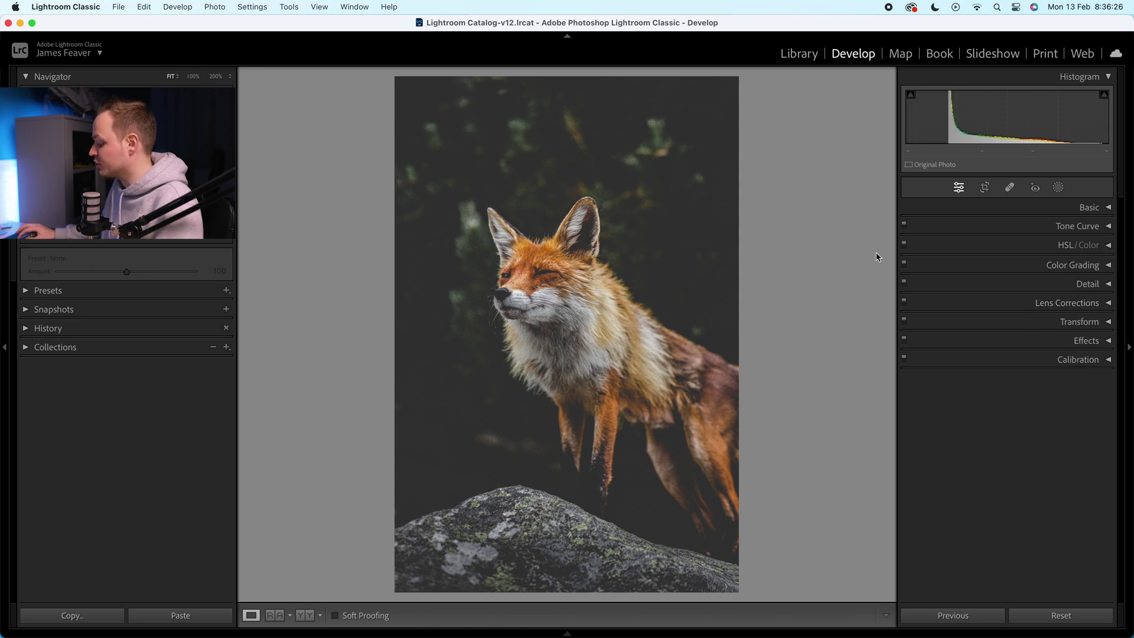
# Compare before/after, toggle the HSL adjustments off and on twice, then expand Color Grading.
pyautogui.press('\\')
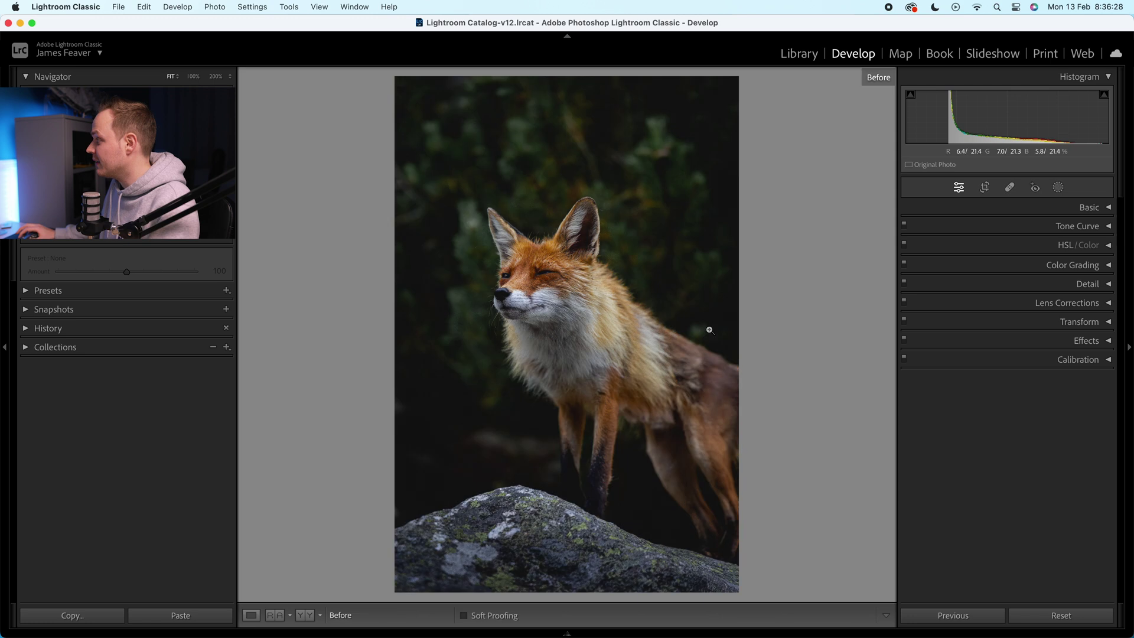
pyautogui.press('\\')
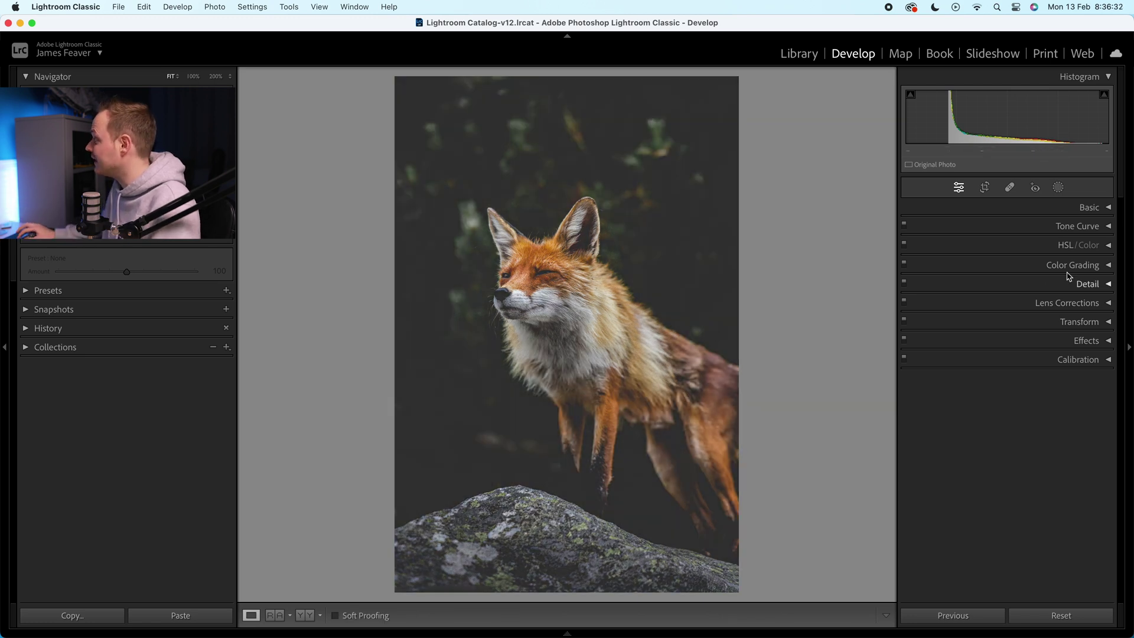
pyautogui.click(905, 246)
pyautogui.click(904, 246)
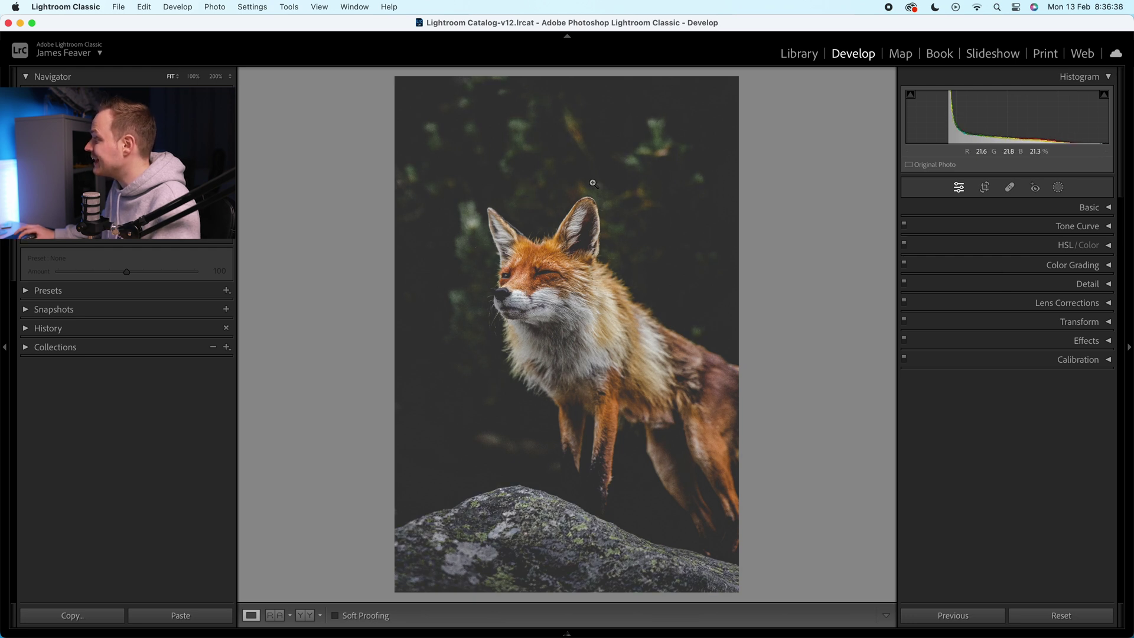
pyautogui.click(904, 246)
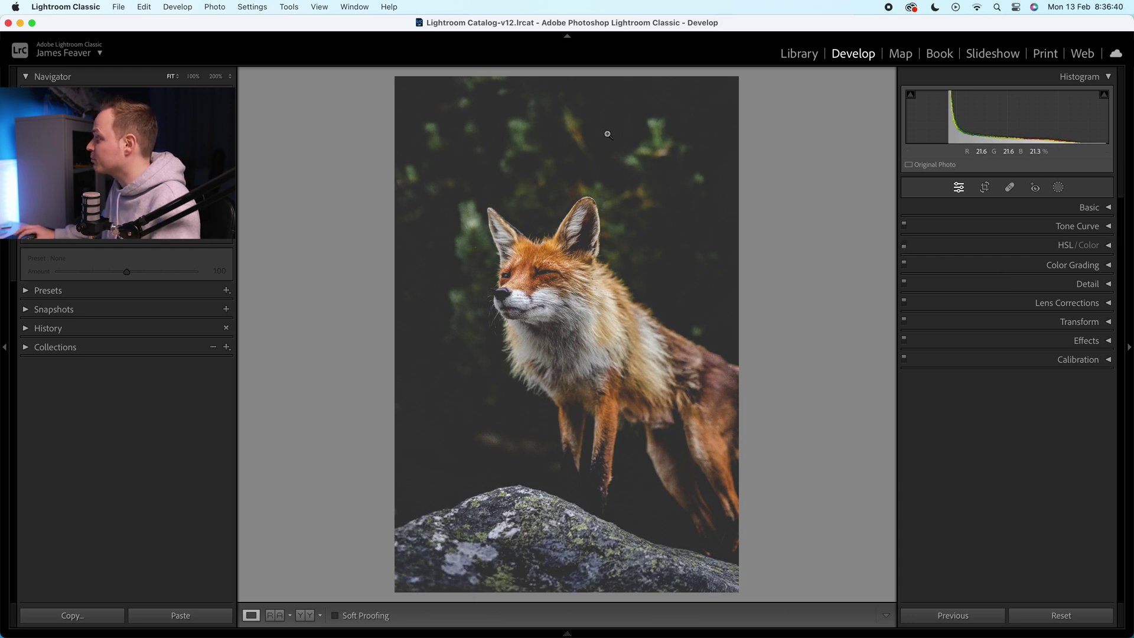
pyautogui.click(905, 247)
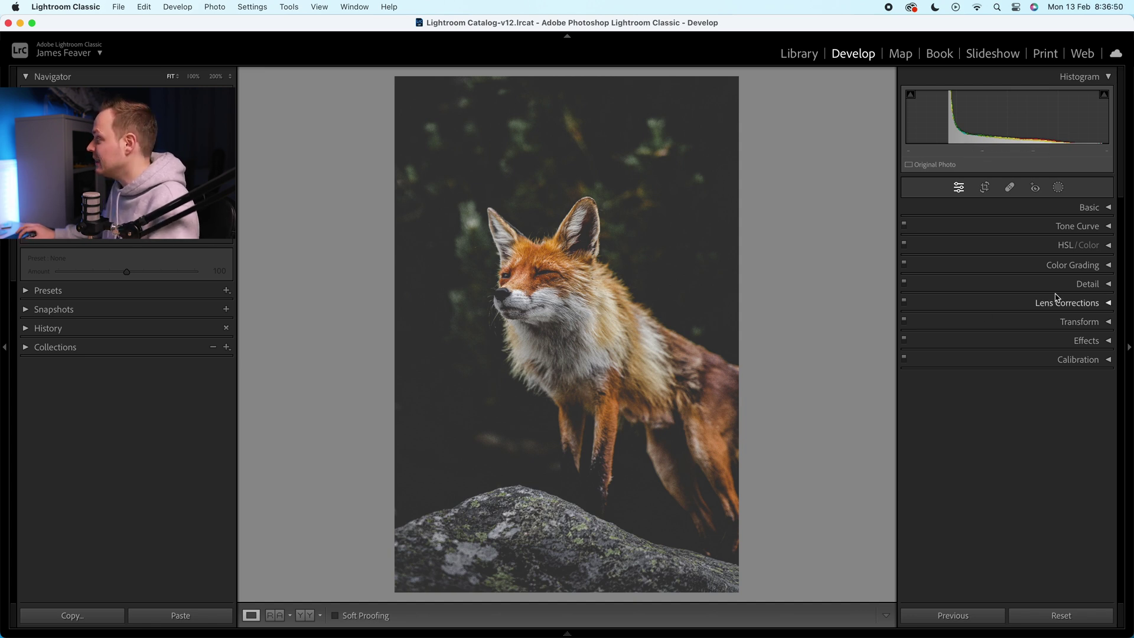
pyautogui.click(1108, 267)
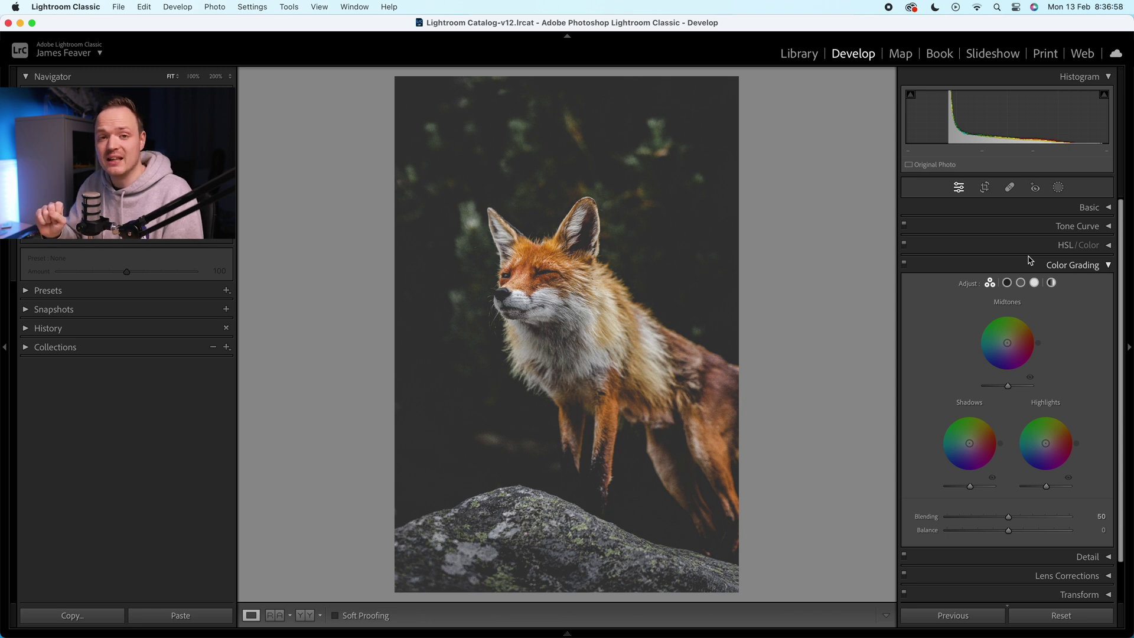
# Switch to the Shadows wheel and set its hue to 125.
pyautogui.click(1007, 283)
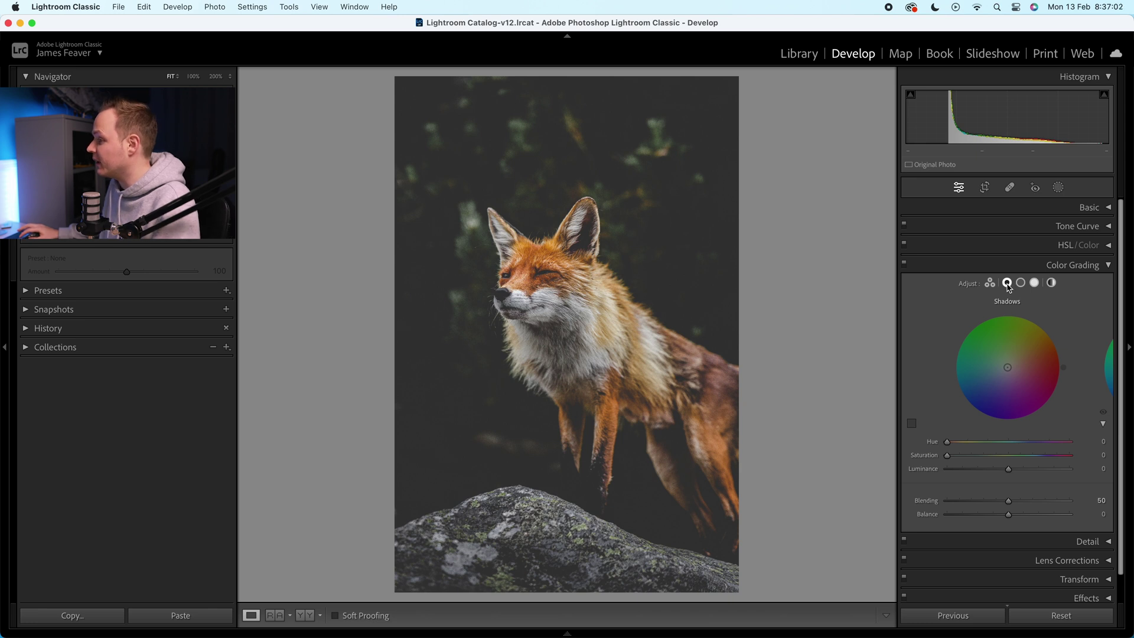
pyautogui.moveTo(1064, 371); pyautogui.dragTo(974, 324)
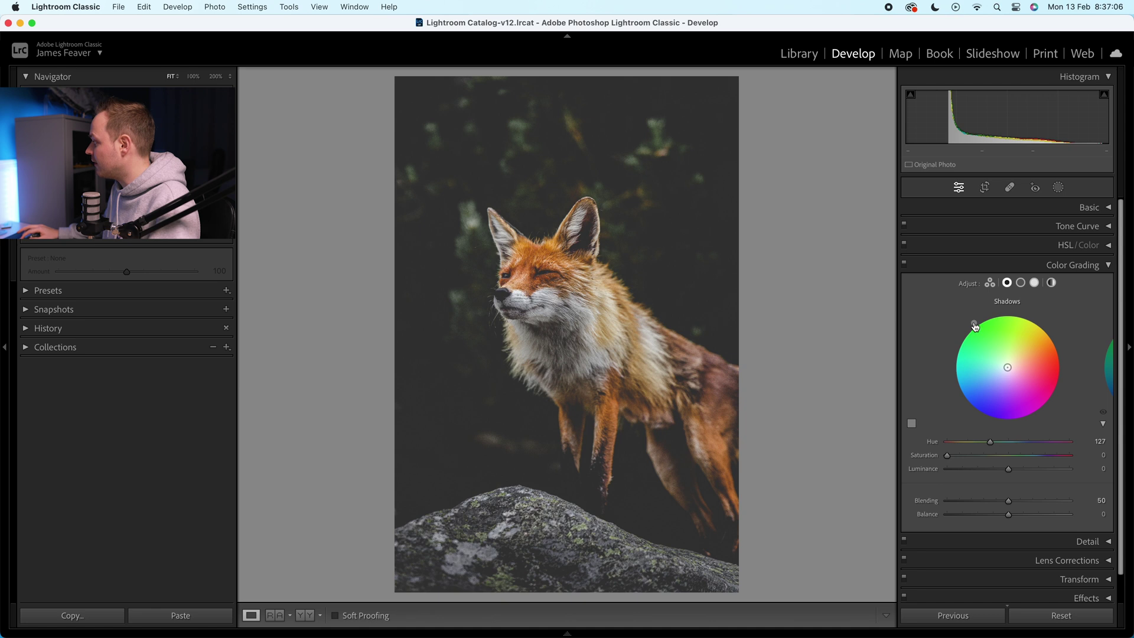
pyautogui.click(1100, 442)
pyautogui.write('125')
pyautogui.press('Return')
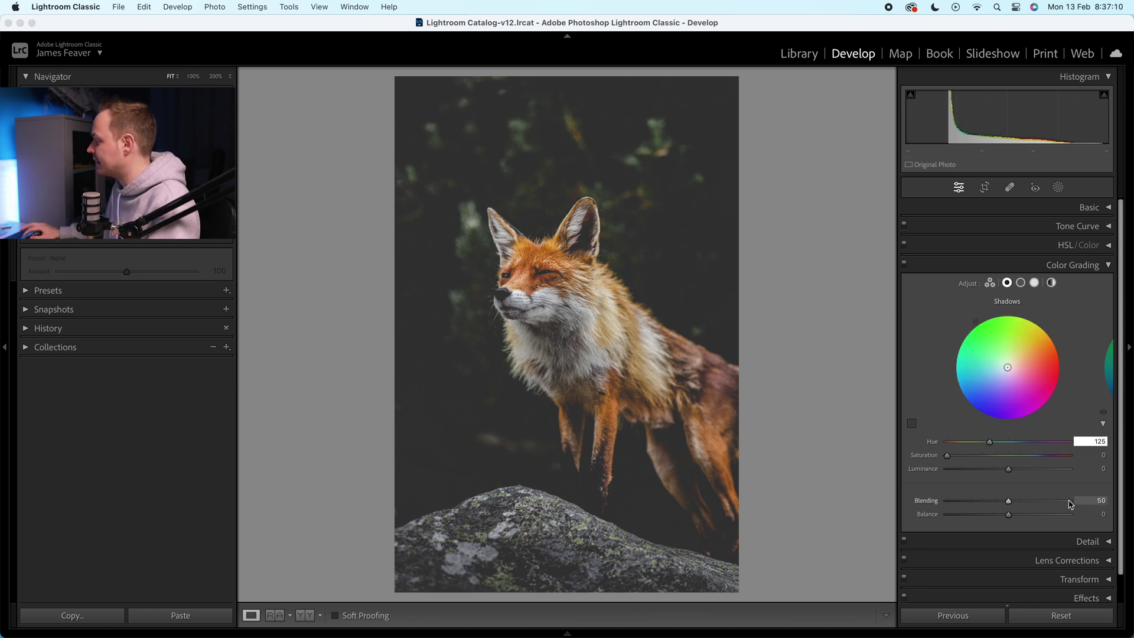
# Set shadows saturation to 10 and luminance to -5.
pyautogui.moveTo(947, 456); pyautogui.dragTo(958, 458)
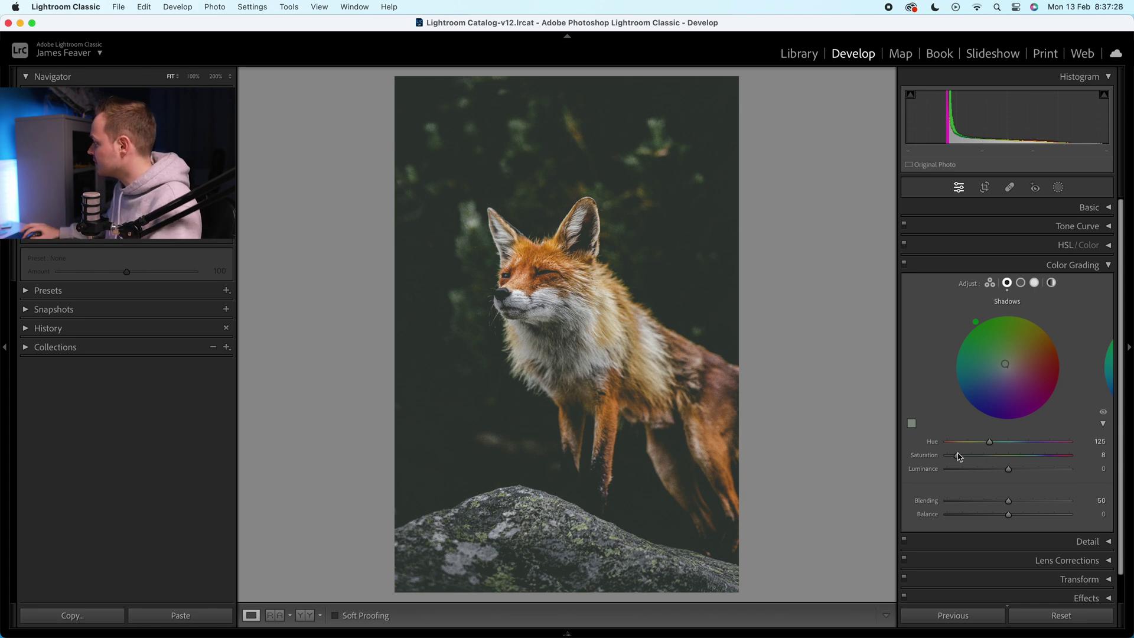
pyautogui.click(1099, 456)
pyautogui.write('10')
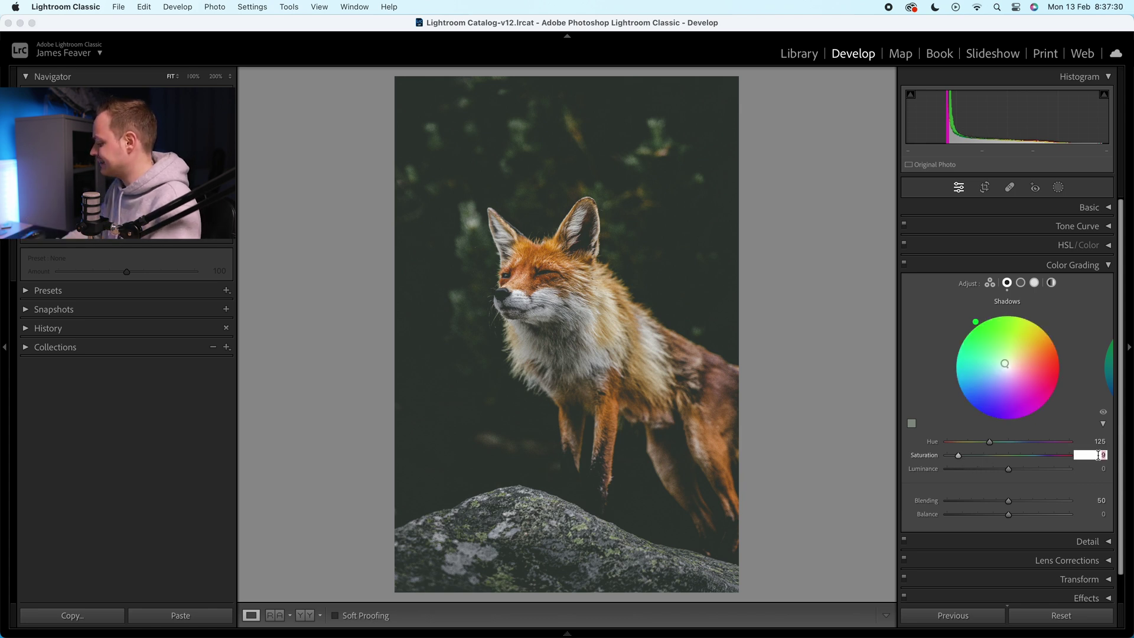
pyautogui.press('Return')
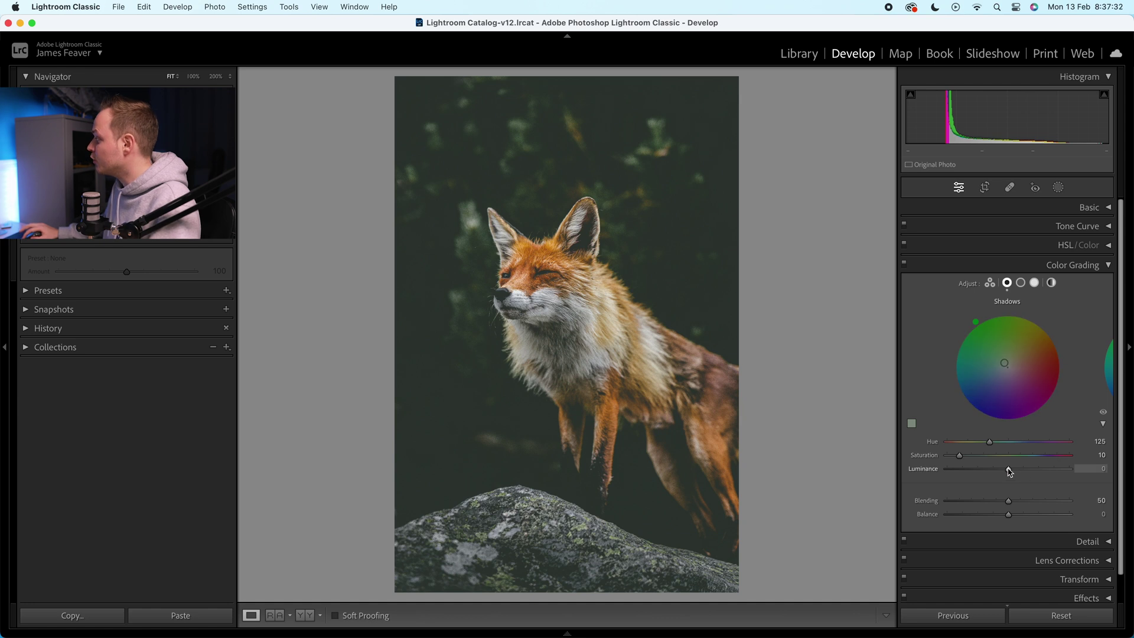
pyautogui.moveTo(1009, 471)
pyautogui.mouseDown()
pyautogui.moveTo(1045, 469)
pyautogui.moveTo(1004, 468)
pyautogui.mouseUp()
pyautogui.click(1087, 468)
pyautogui.write('-5')
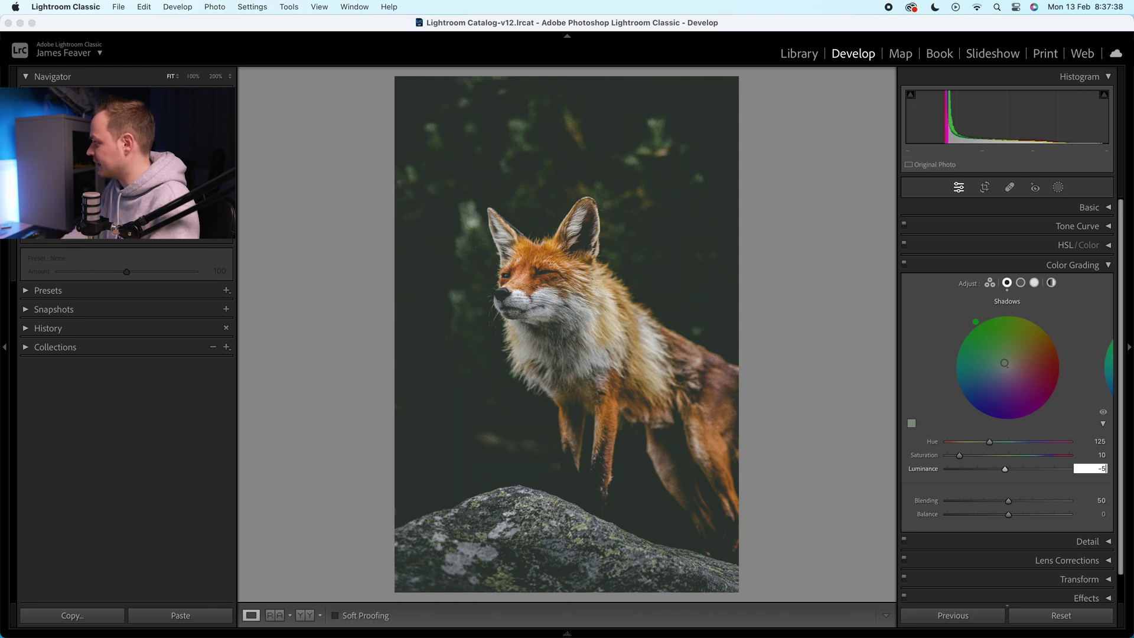
pyautogui.press('Return')
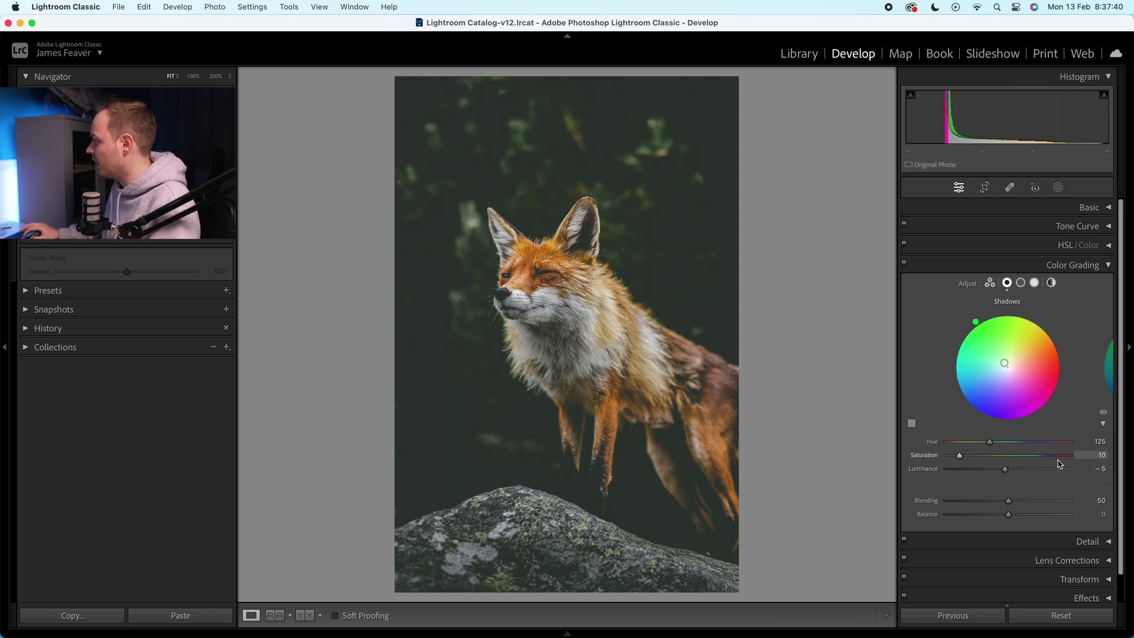
# Switch to the Highlights wheel and set its hue to 350.
pyautogui.click(1034, 283)
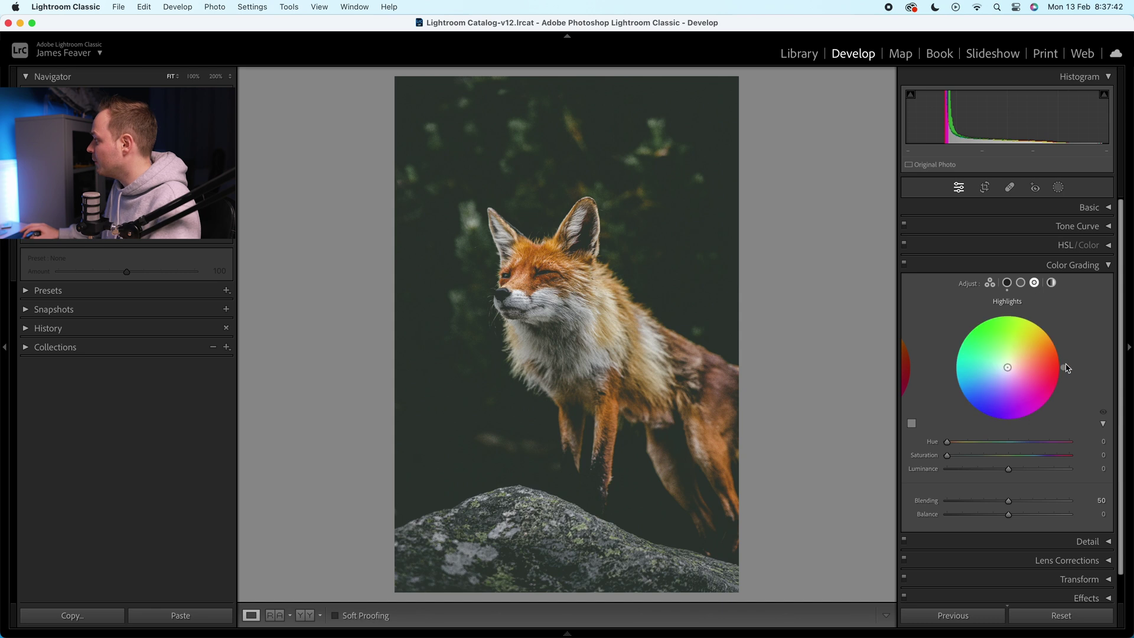
pyautogui.moveTo(1064, 371); pyautogui.dragTo(1064, 371)
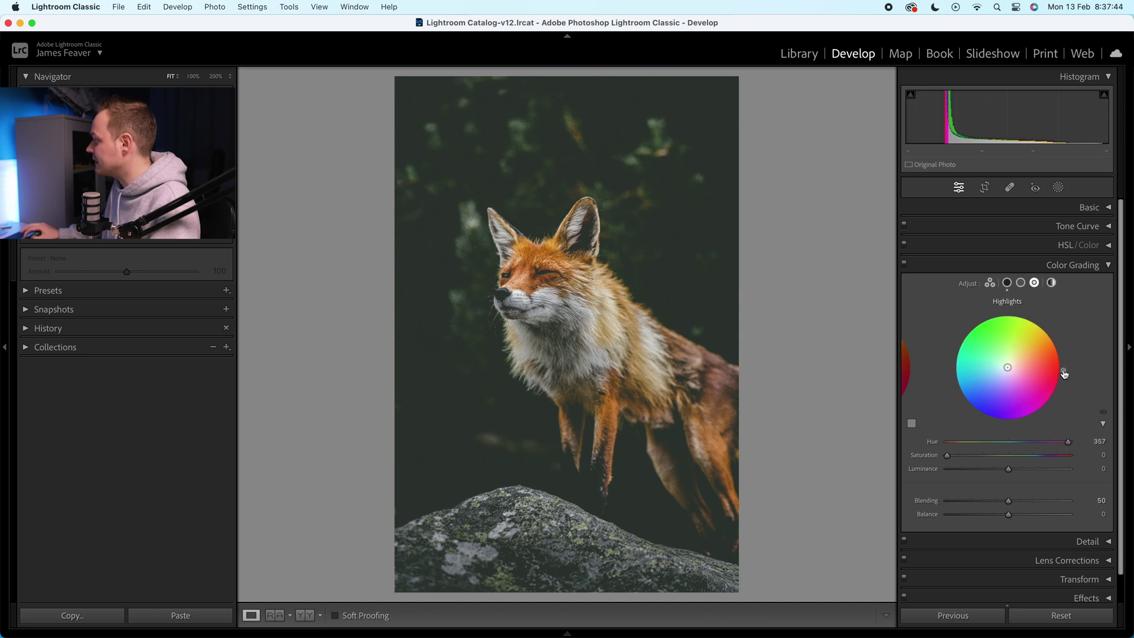
pyautogui.click(1100, 442)
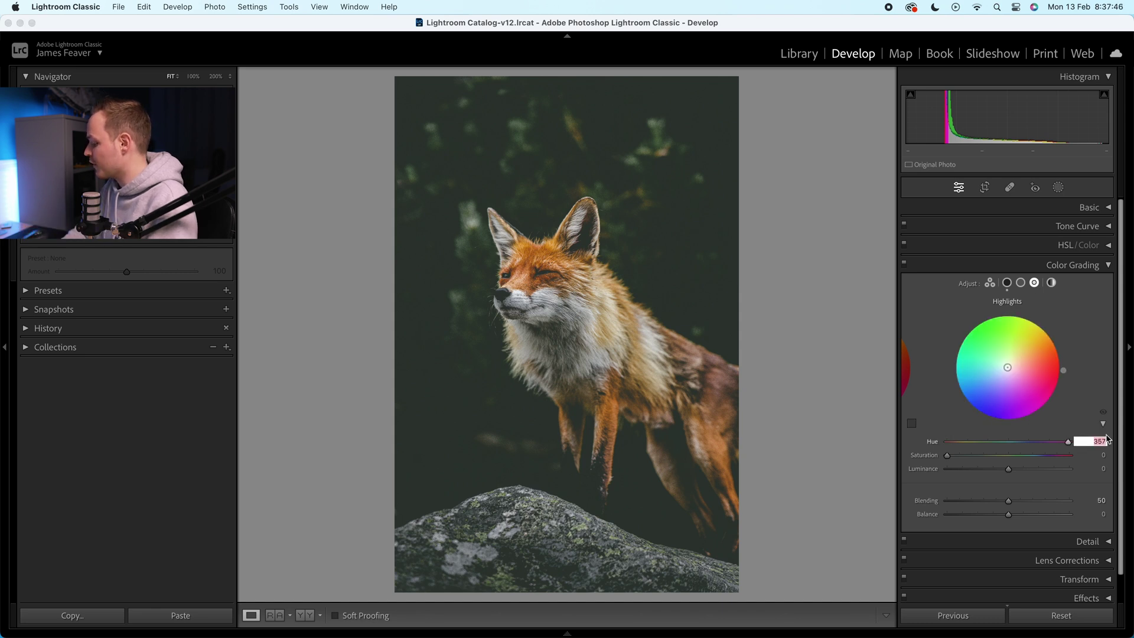
pyautogui.write('350')
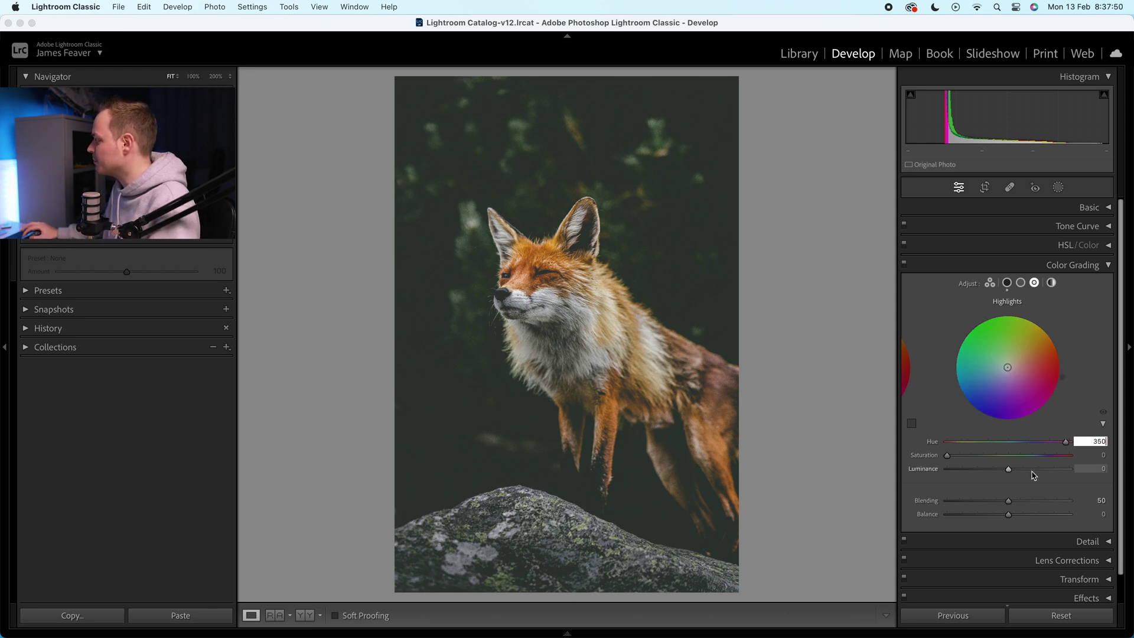
# Set highlights saturation to 15 and luminance to +20.
pyautogui.moveTo(948, 455); pyautogui.dragTo(965, 457)
pyautogui.click(1101, 455)
pyautogui.write('15')
pyautogui.press('Return')
pyautogui.moveTo(1008, 469); pyautogui.dragTo(1028, 470)
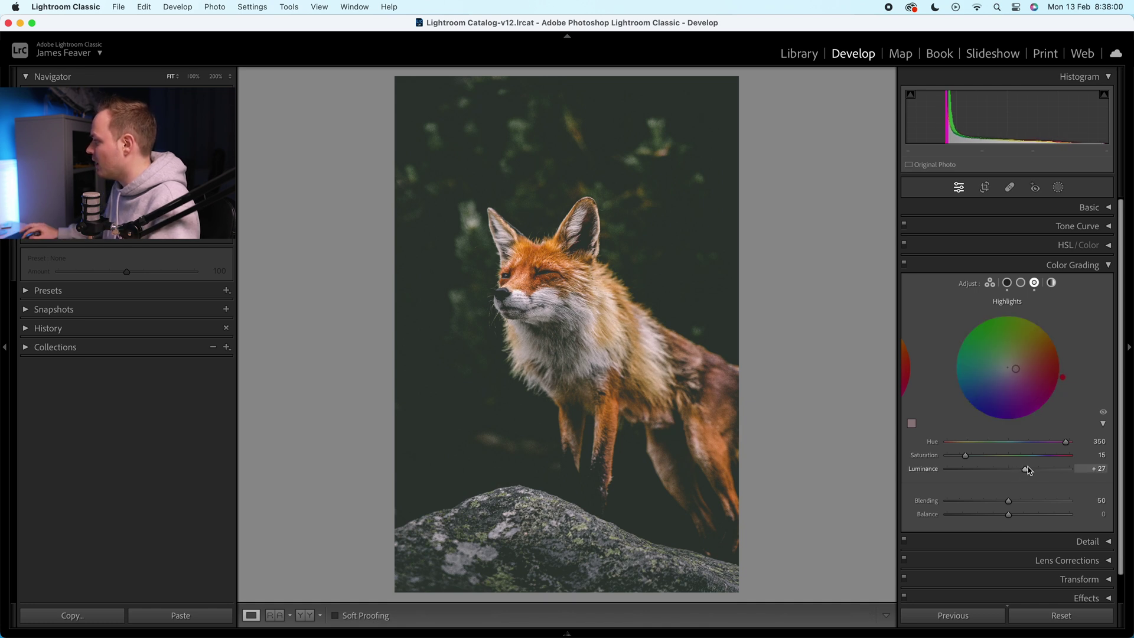
pyautogui.click(1097, 468)
pyautogui.write('2')
pyautogui.press('Return')
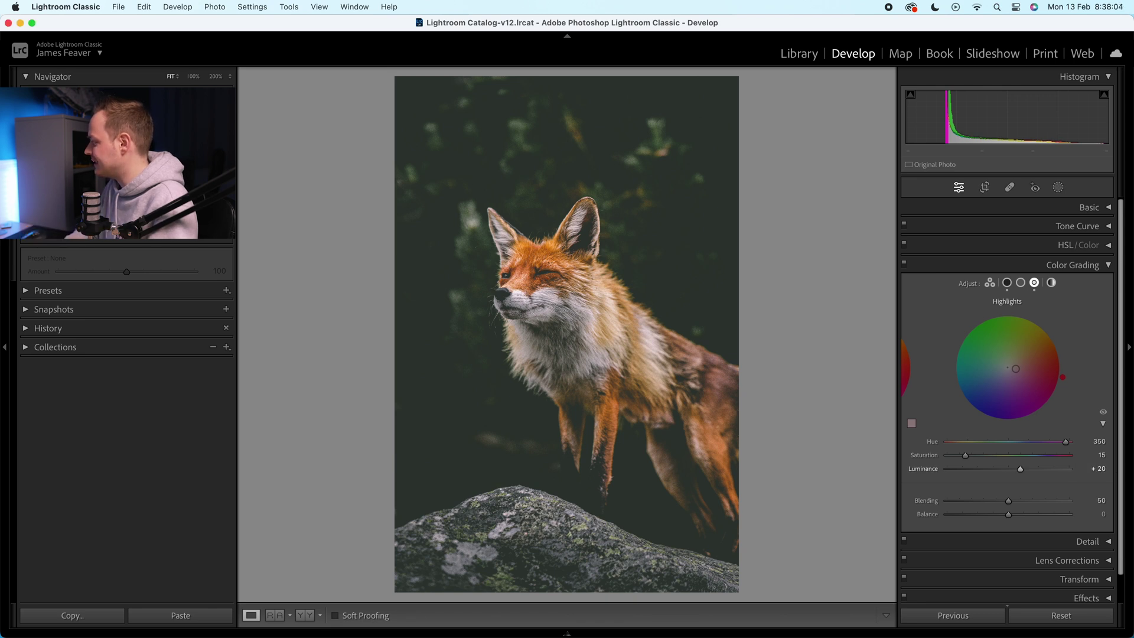